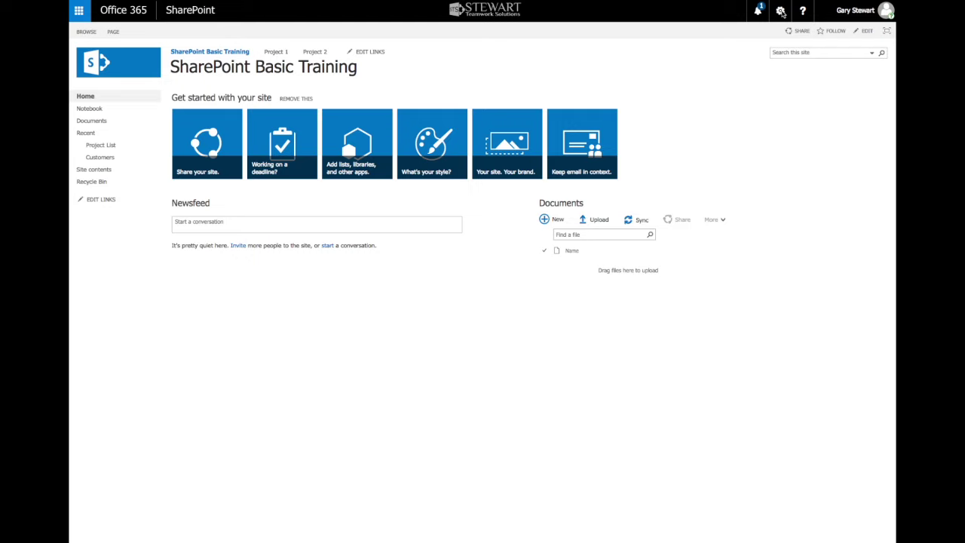
Open the gallery of site content types from the SharePoint Basic Training site's settings
{"action": "left_click", "coordinate": [781, 11]}
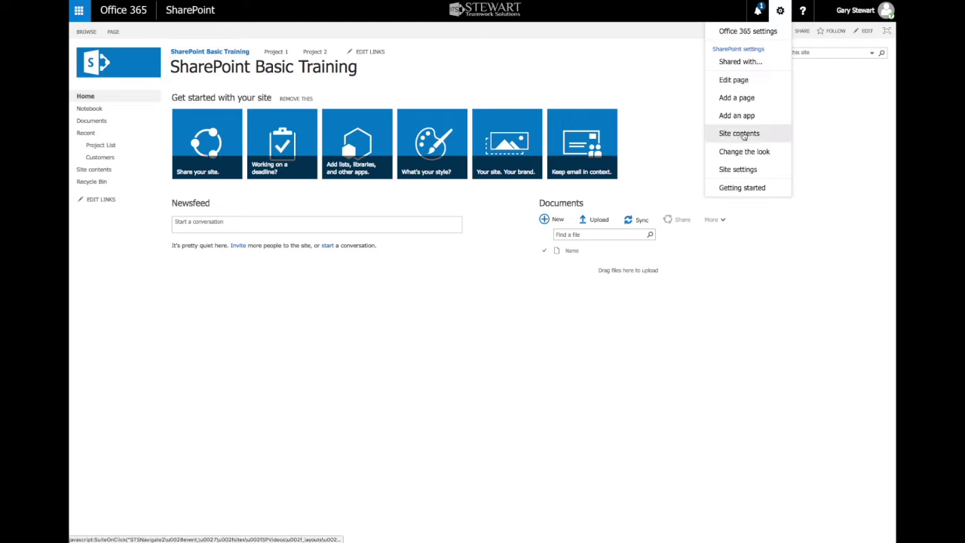
{"action": "left_click", "coordinate": [750, 171]}
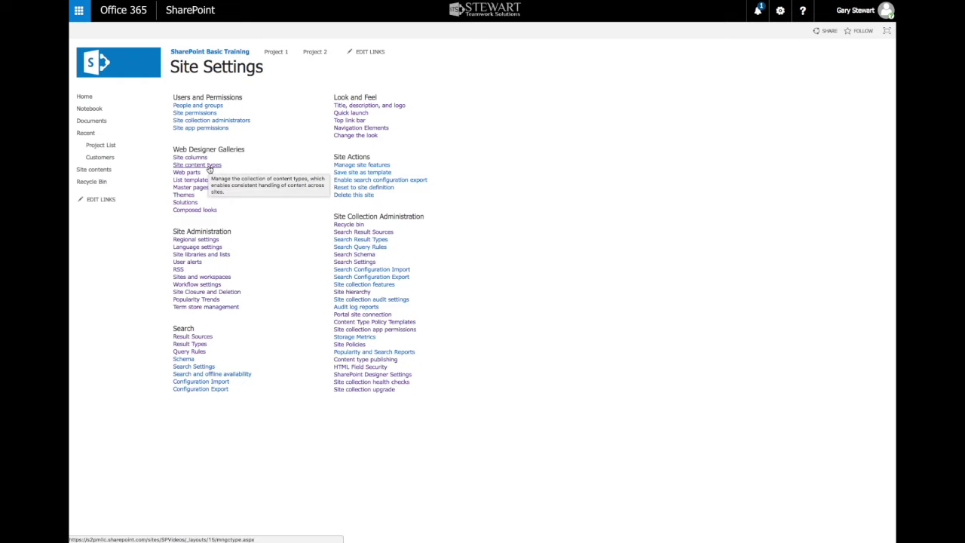
{"action": "left_click", "coordinate": [209, 167]}
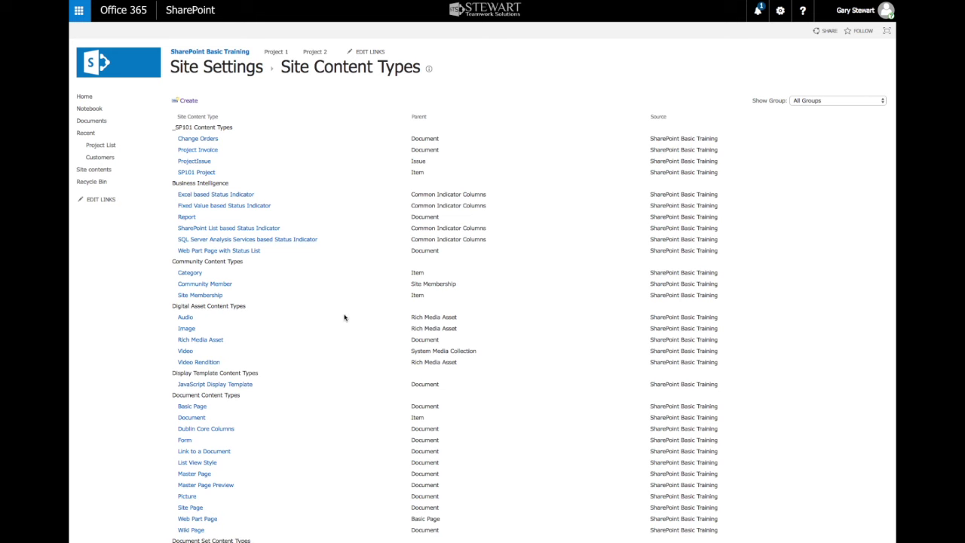
Examine the site content type groups and their parent types, then open the Item type under List Content Types
{"action": "scroll", "coordinate": [346, 316], "scroll_direction": "down", "scroll_amount": 2}
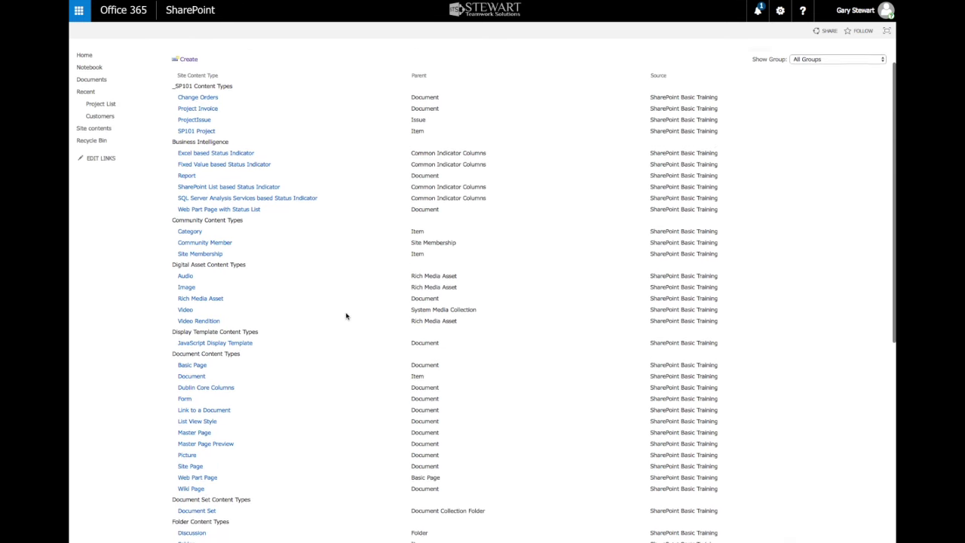
{"action": "scroll", "coordinate": [346, 316], "scroll_direction": "down", "scroll_amount": 3}
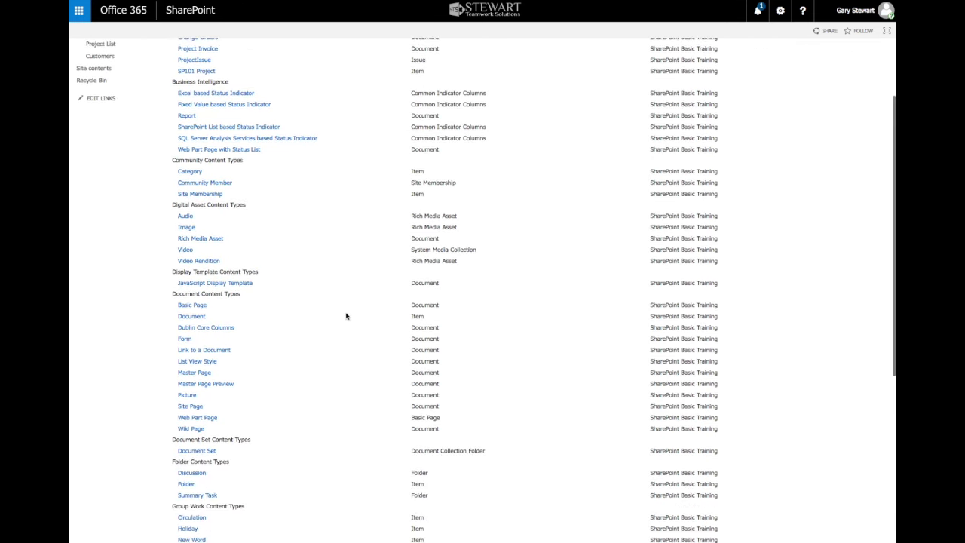
{"action": "scroll", "coordinate": [346, 316], "scroll_direction": "down", "scroll_amount": 5}
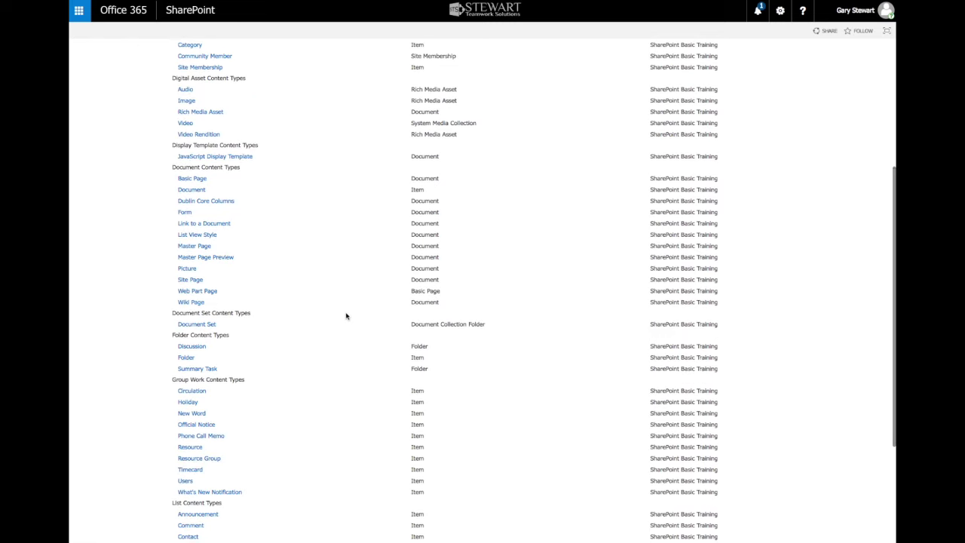
{"action": "scroll", "coordinate": [346, 316], "scroll_direction": "down", "scroll_amount": 3}
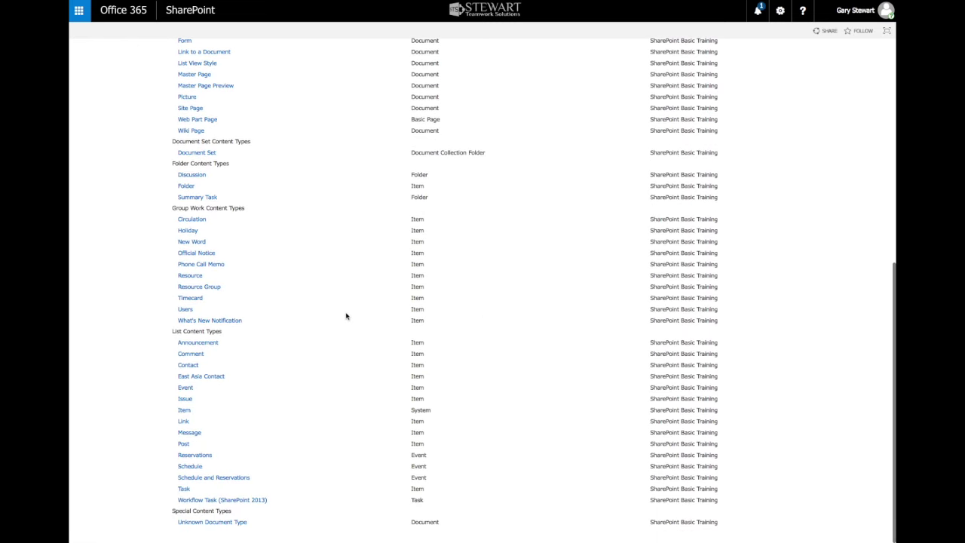
{"action": "scroll", "coordinate": [346, 316], "scroll_direction": "up", "scroll_amount": 13}
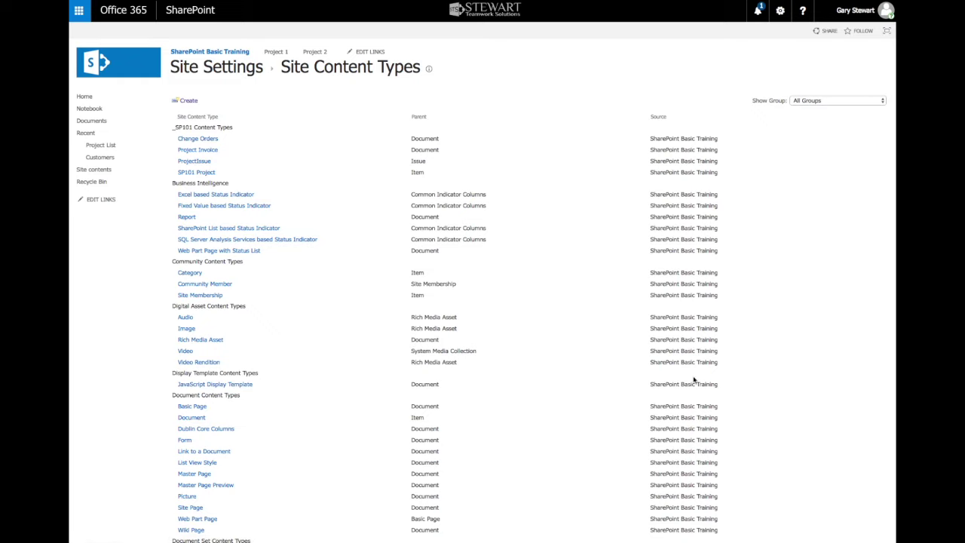
{"action": "scroll", "coordinate": [693, 379], "scroll_direction": "down", "scroll_amount": 5}
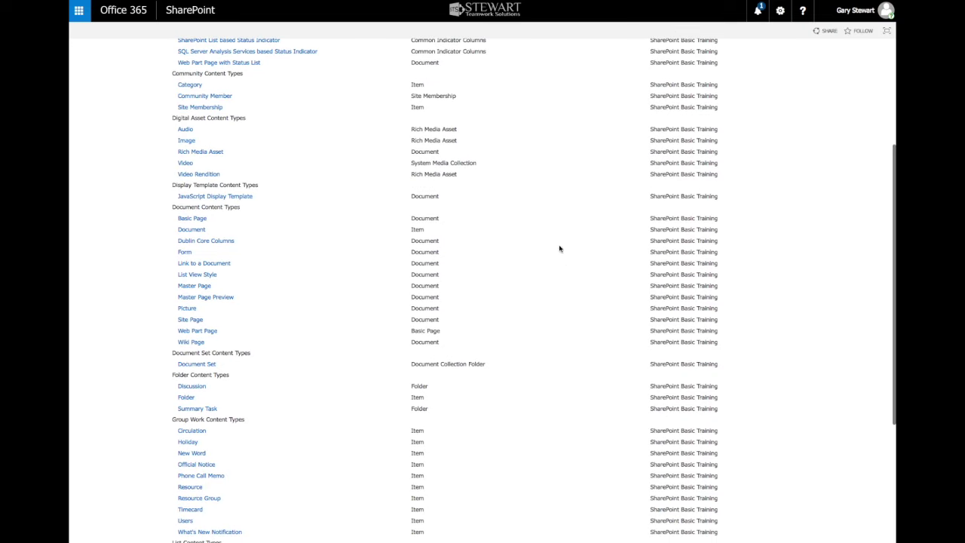
{"action": "scroll", "coordinate": [483, 409], "scroll_direction": "down", "scroll_amount": 5}
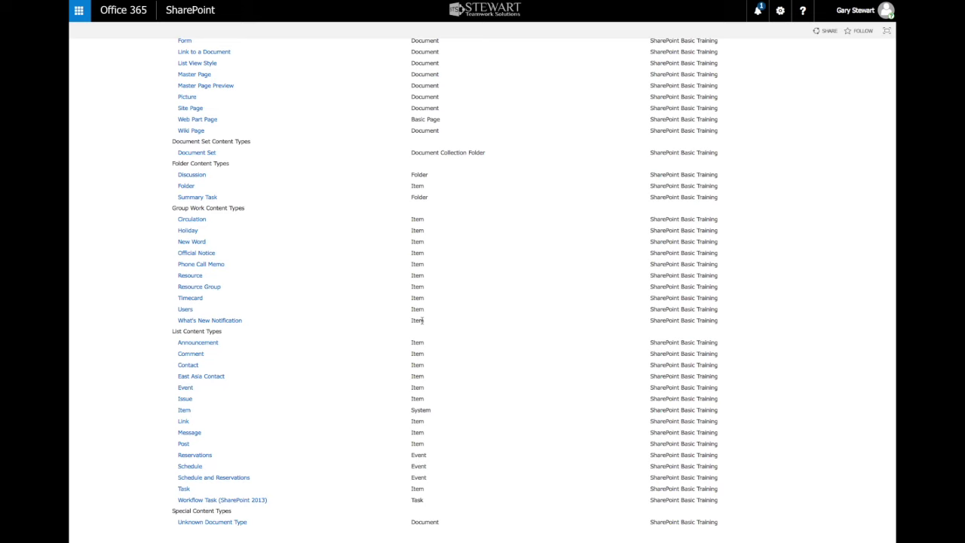
{"action": "scroll", "coordinate": [428, 397], "scroll_direction": "up", "scroll_amount": 3}
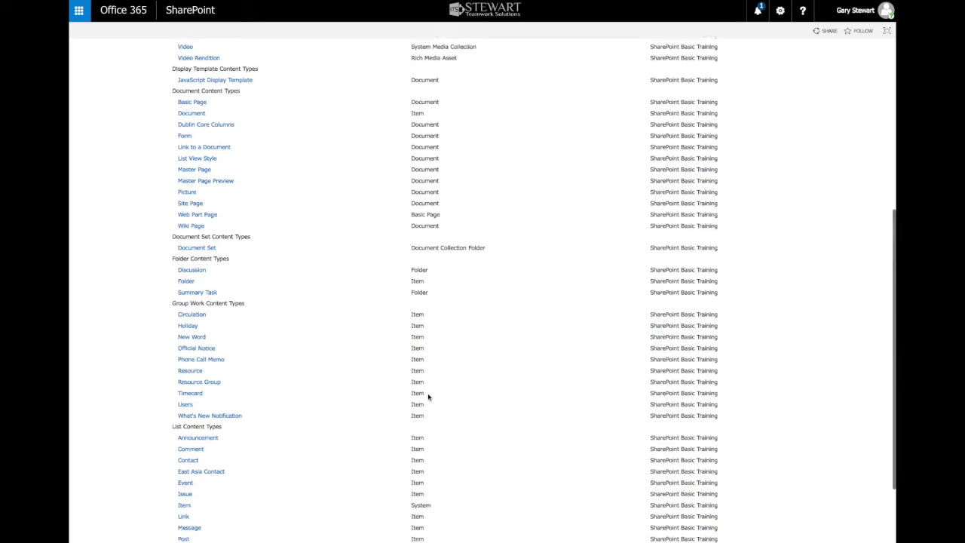
{"action": "scroll", "coordinate": [428, 398], "scroll_direction": "down", "scroll_amount": 3}
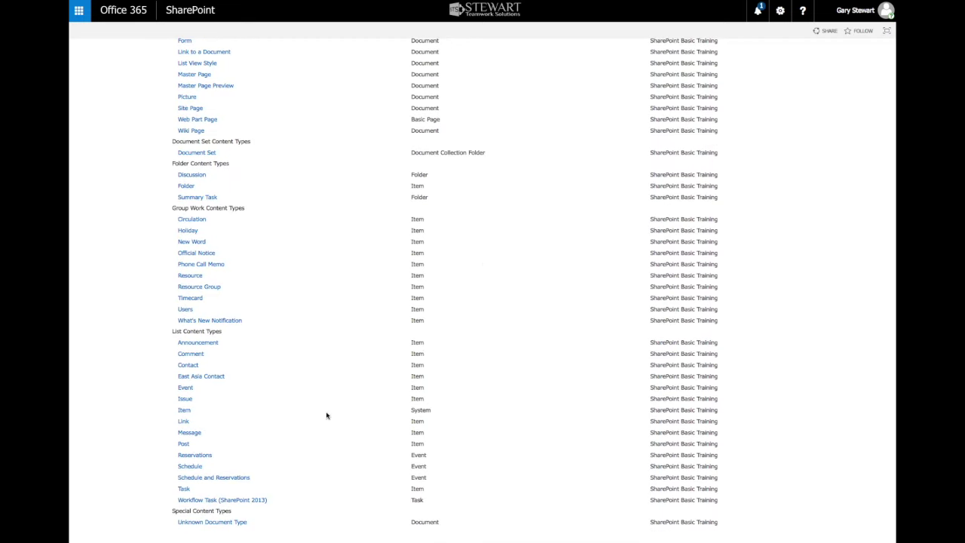
{"action": "left_click", "coordinate": [184, 411]}
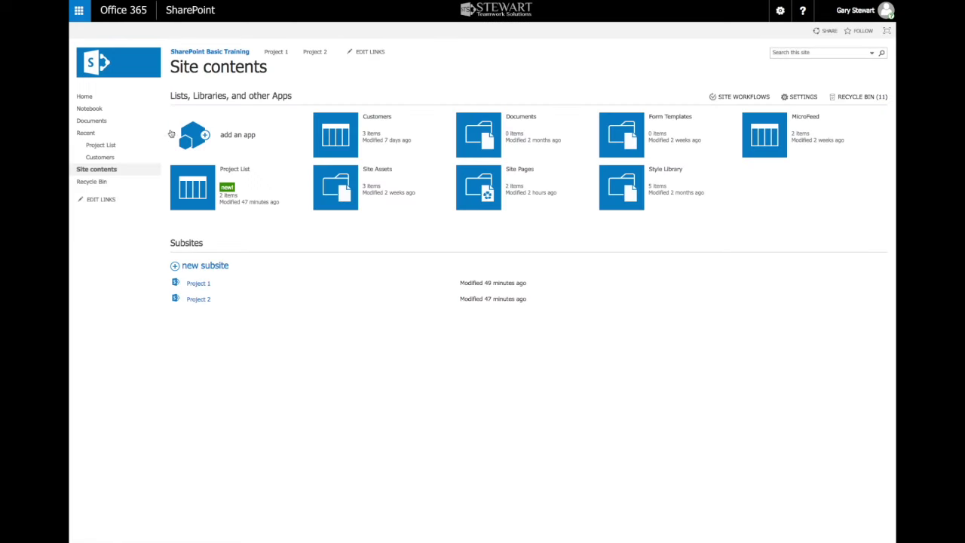
Add a new custom list named "Test List" to the site
{"action": "left_click", "coordinate": [240, 138]}
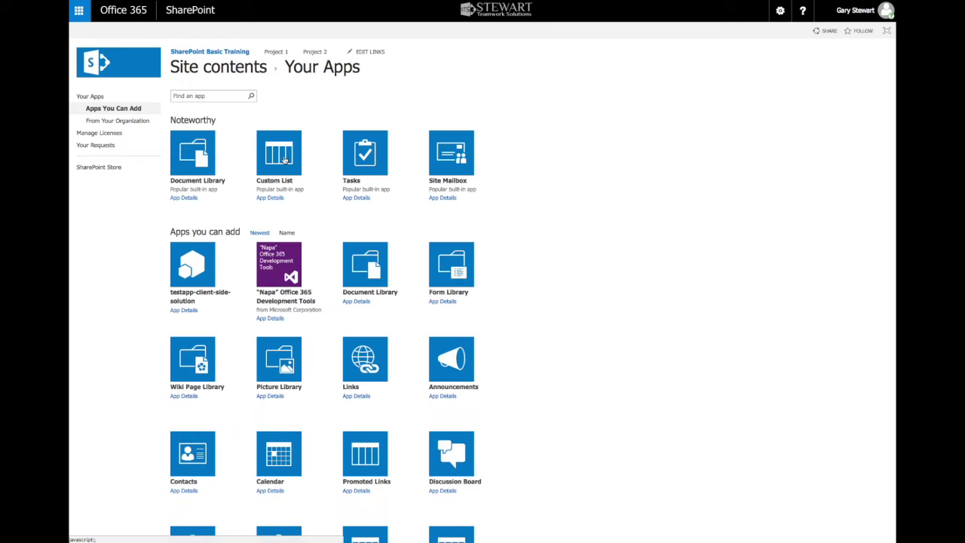
{"action": "left_click", "coordinate": [284, 158]}
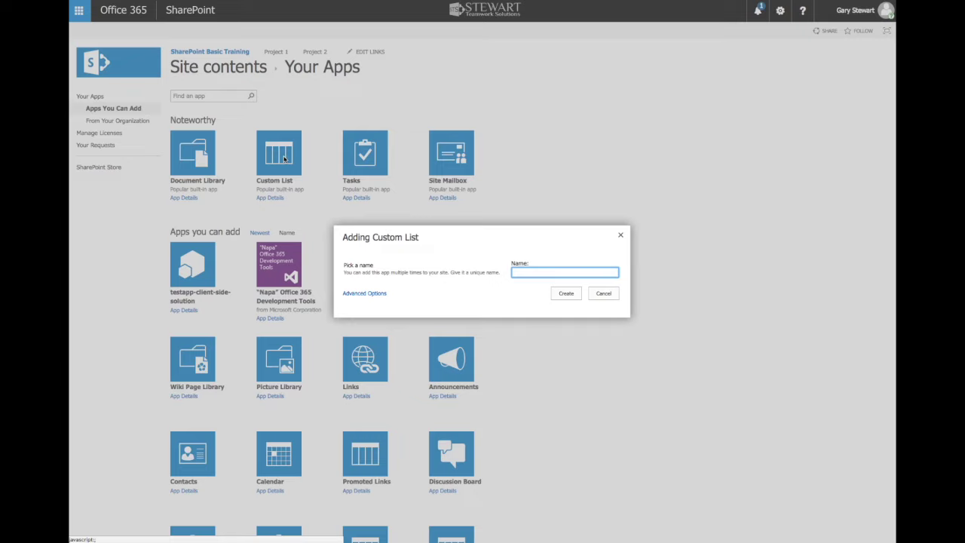
{"action": "type", "text": "Test"}
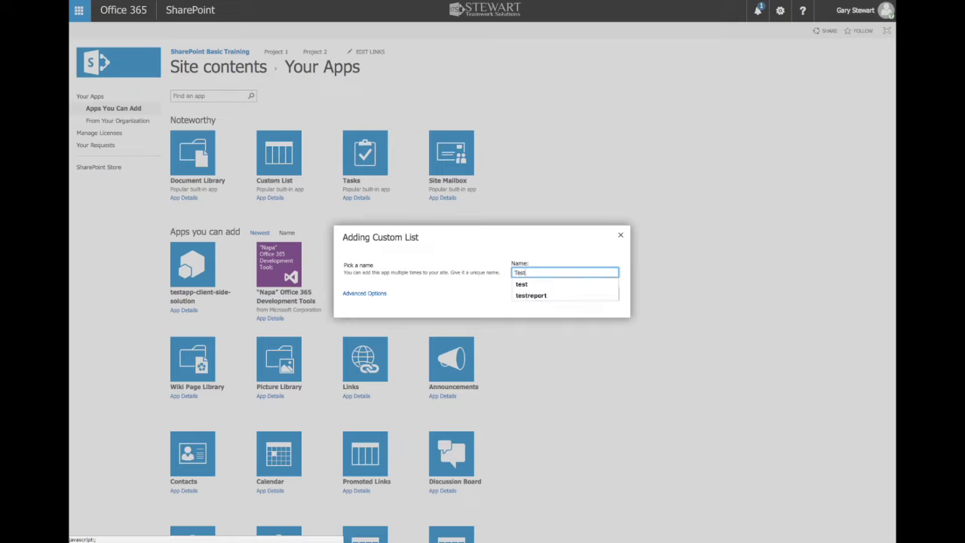
{"action": "type", "text": " List"}
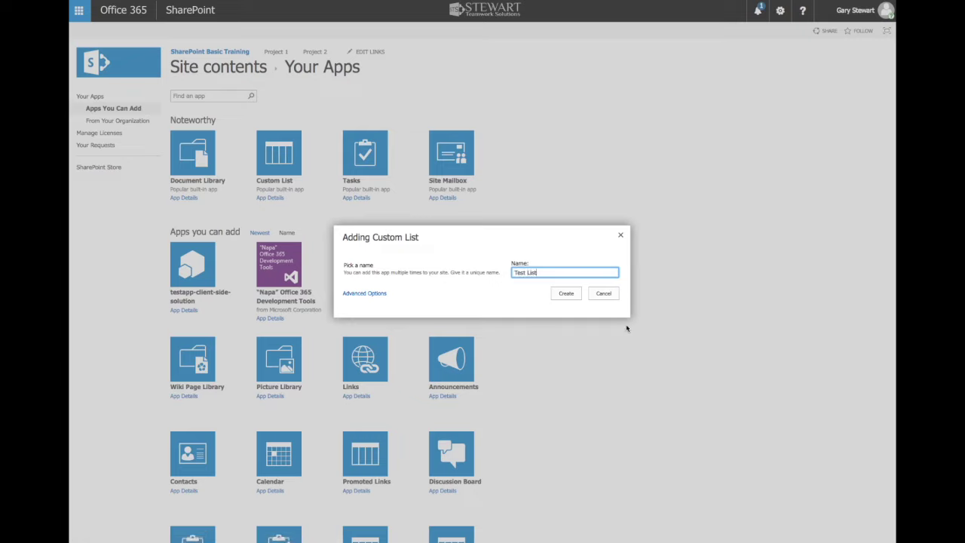
{"action": "left_click", "coordinate": [571, 297]}
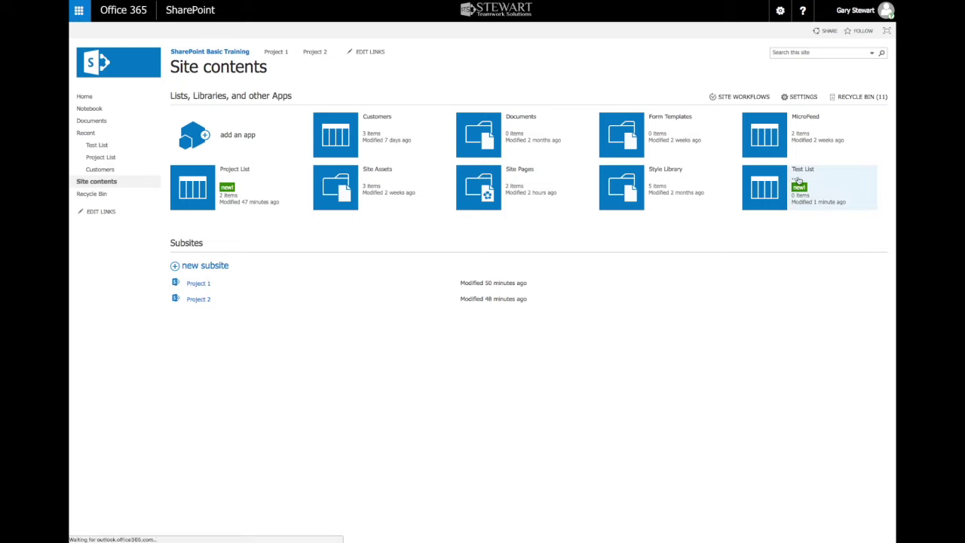
Allow management of content types in Test List's advanced settings, then open the Item content type listed in its settings
{"action": "left_click", "coordinate": [795, 180]}
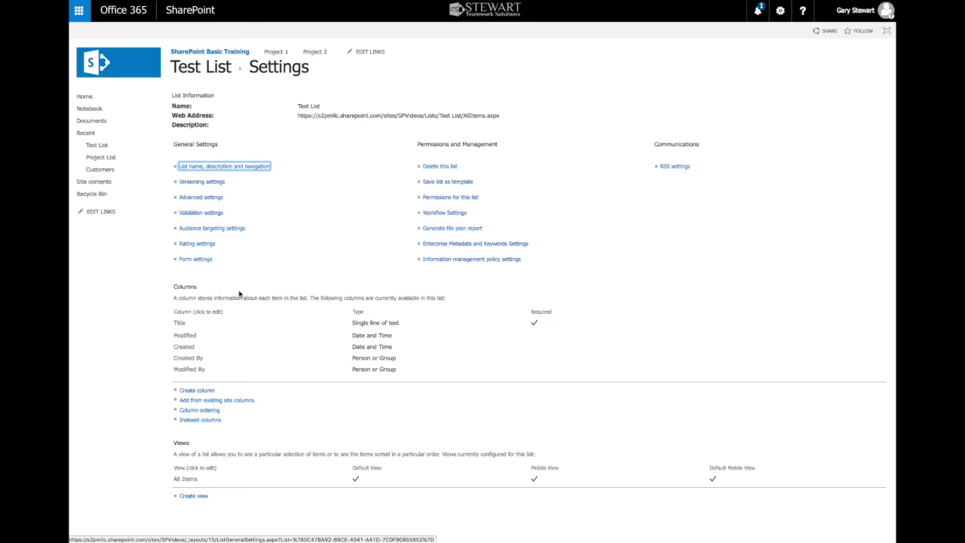
{"action": "left_click", "coordinate": [201, 197]}
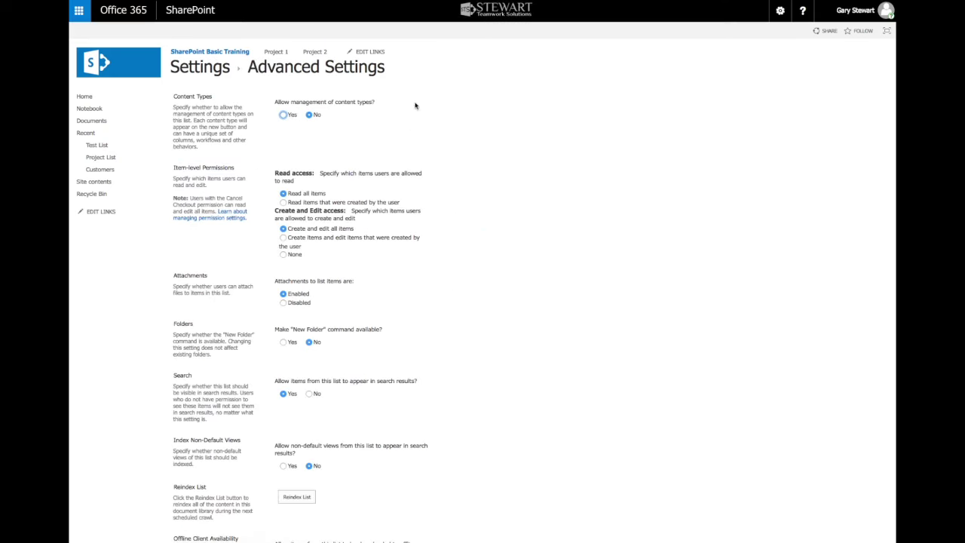
{"action": "left_click", "coordinate": [284, 115]}
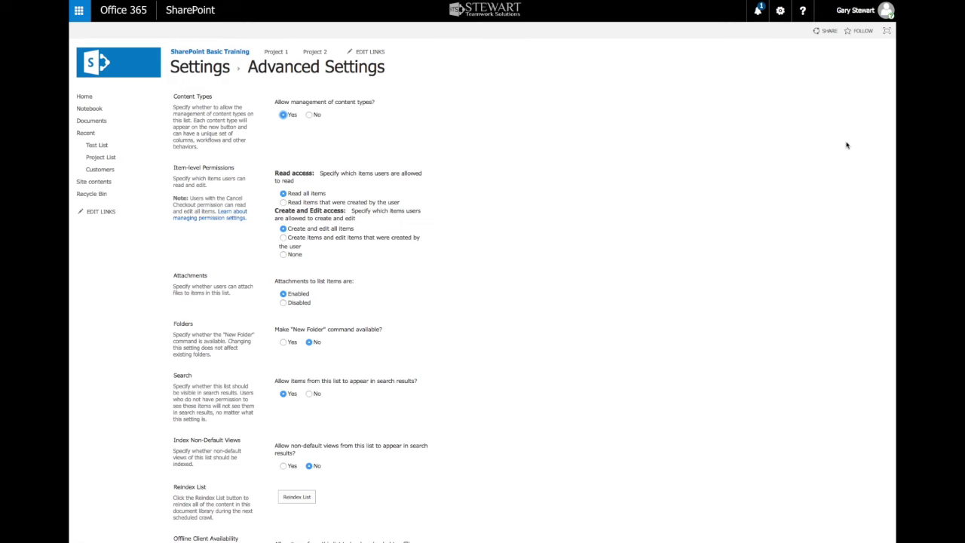
{"action": "scroll", "coordinate": [723, 237], "scroll_direction": "down", "scroll_amount": 5}
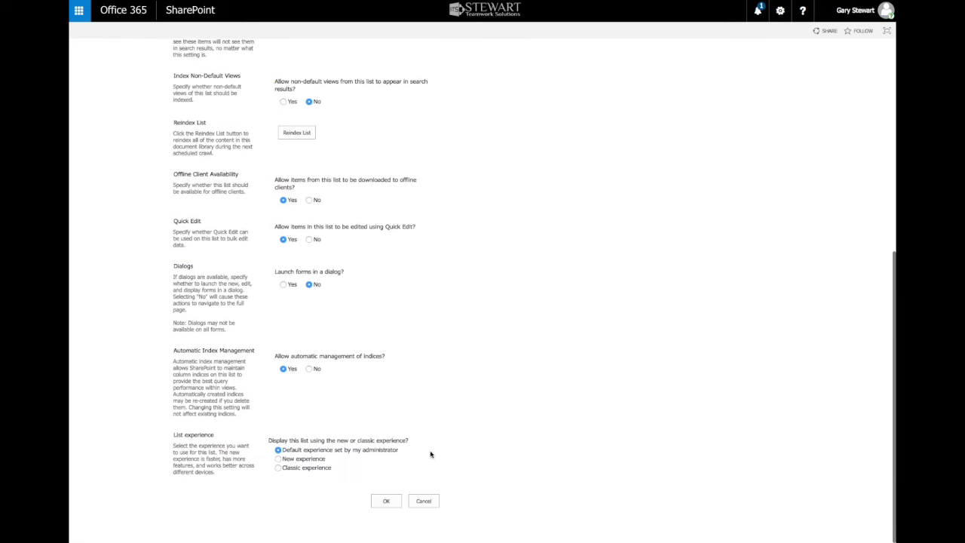
{"action": "scroll", "coordinate": [450, 442], "scroll_direction": "up", "scroll_amount": 5}
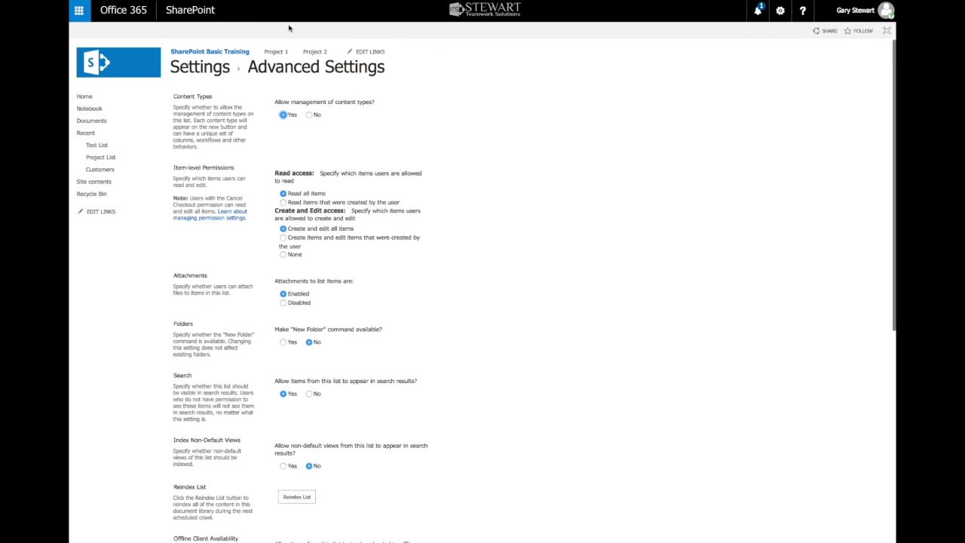
{"action": "scroll", "coordinate": [564, 412], "scroll_direction": "down", "scroll_amount": 2}
{"action": "scroll", "coordinate": [563, 412], "scroll_direction": "down", "scroll_amount": 4}
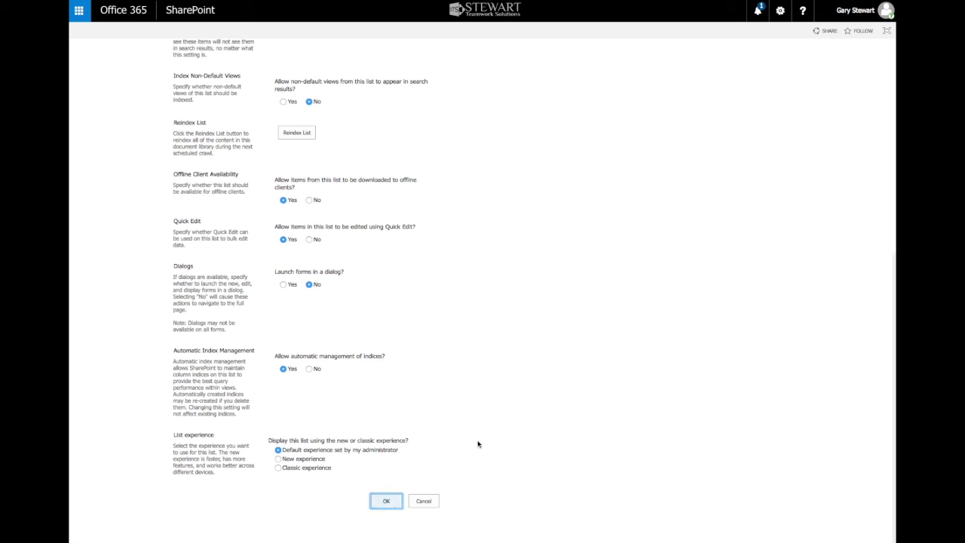
{"action": "left_click", "coordinate": [401, 497]}
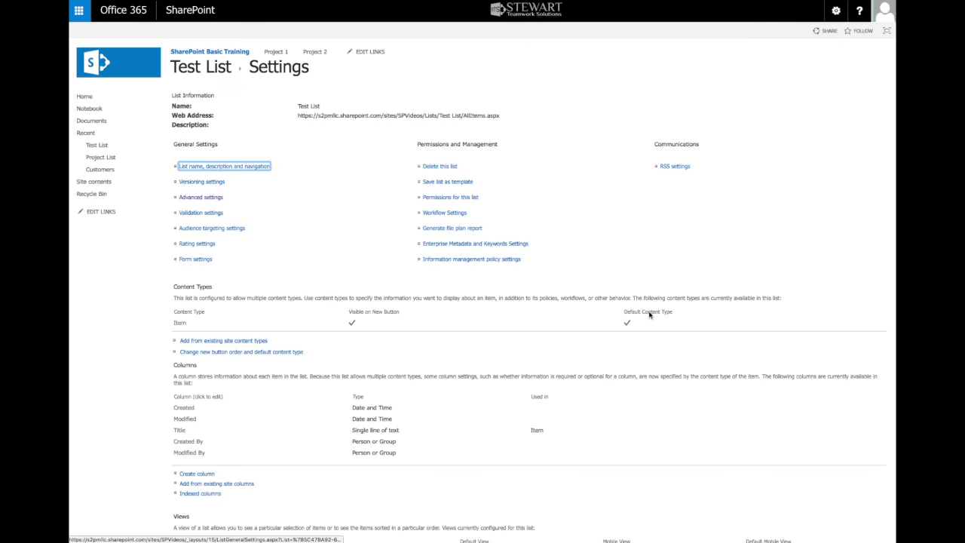
{"action": "scroll", "coordinate": [240, 235], "scroll_direction": "down", "scroll_amount": 1}
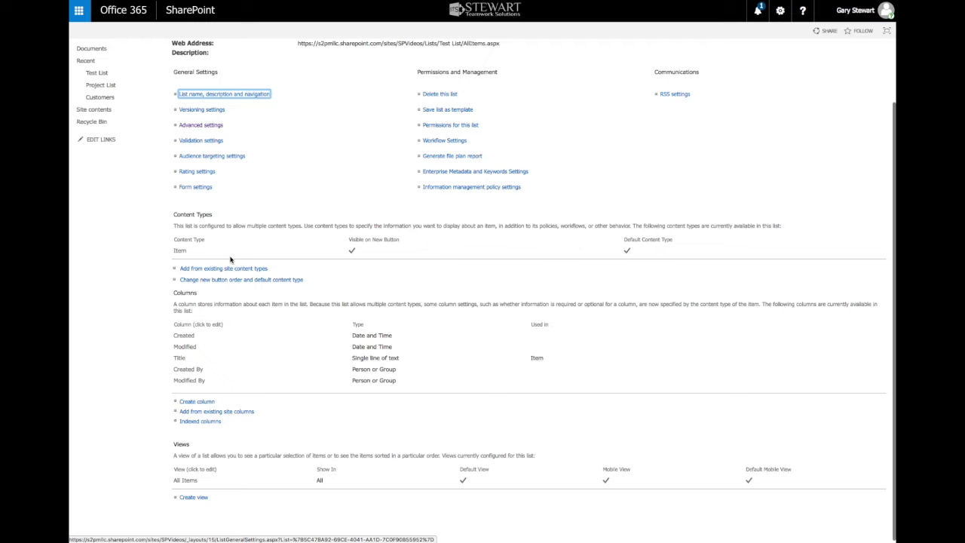
{"action": "left_click", "coordinate": [179, 251]}
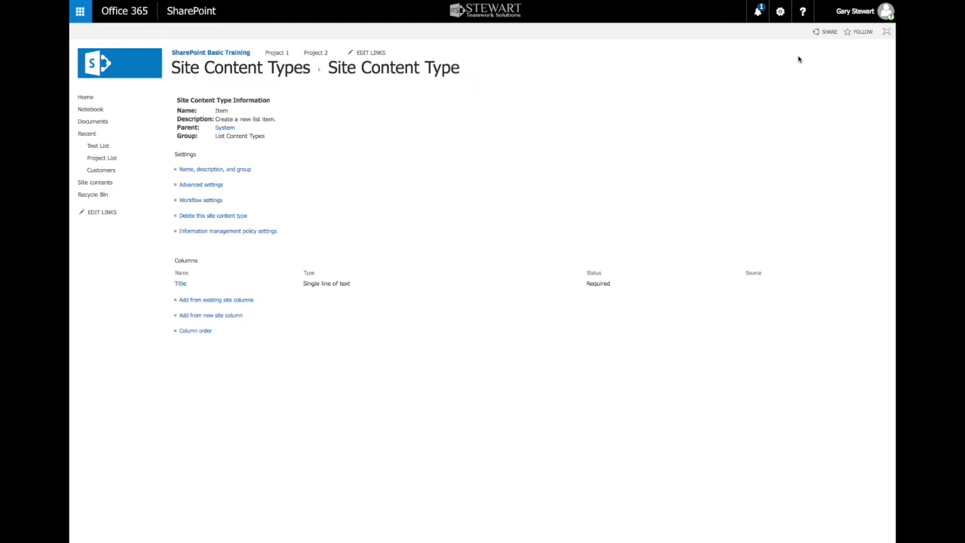
Return to the site content types and open the Issue type under List Content Types to examine its columns
{"action": "left_click", "coordinate": [781, 12]}
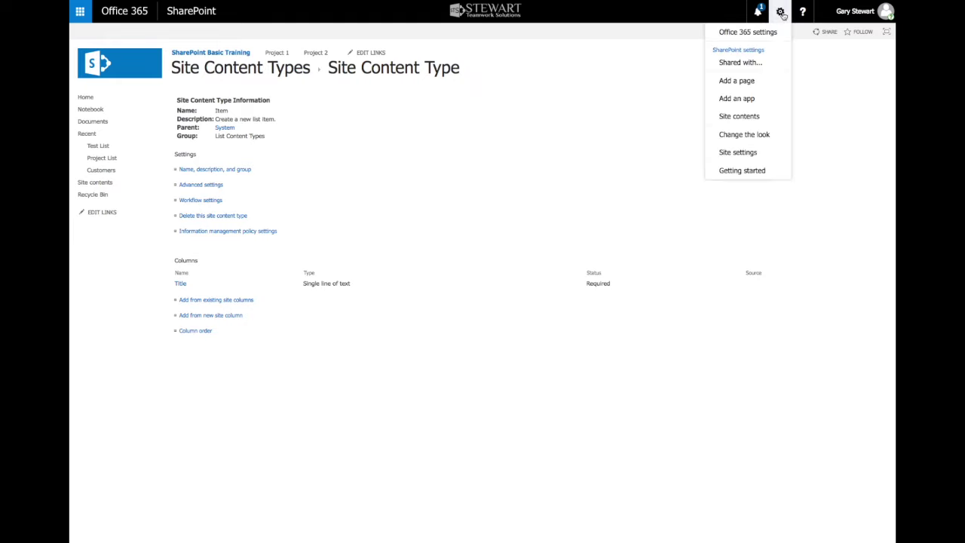
{"action": "left_click", "coordinate": [742, 154]}
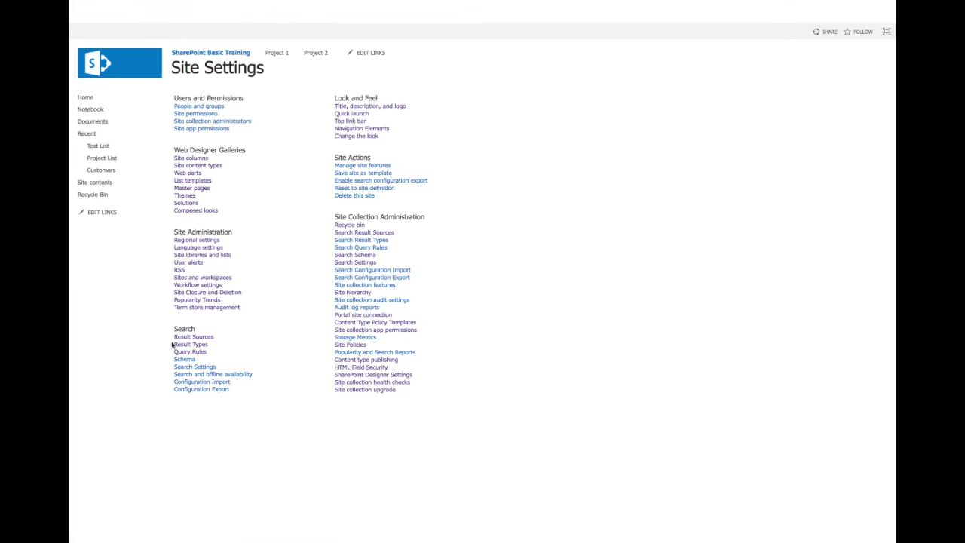
{"action": "left_click", "coordinate": [203, 168]}
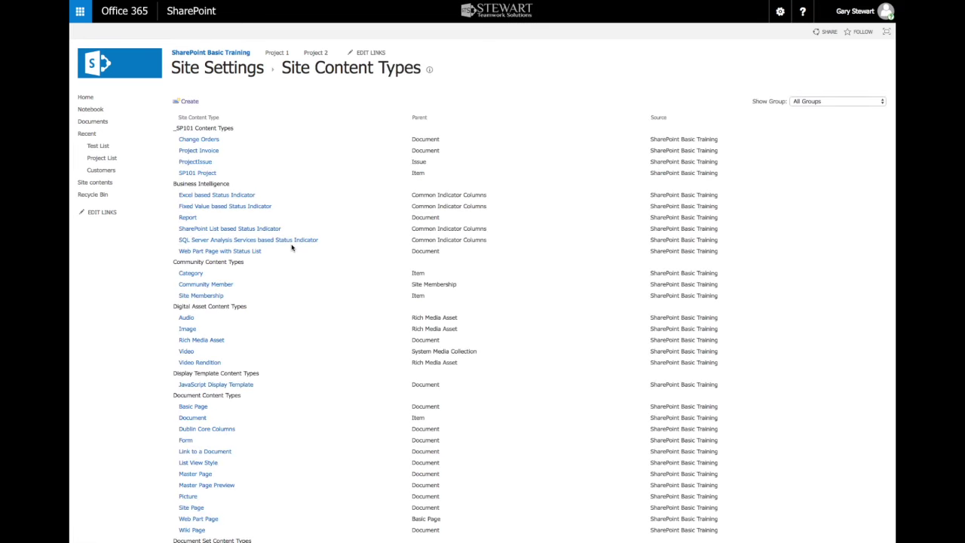
{"action": "scroll", "coordinate": [292, 247], "scroll_direction": "down", "scroll_amount": 5}
{"action": "scroll", "coordinate": [292, 247], "scroll_direction": "down", "scroll_amount": 1}
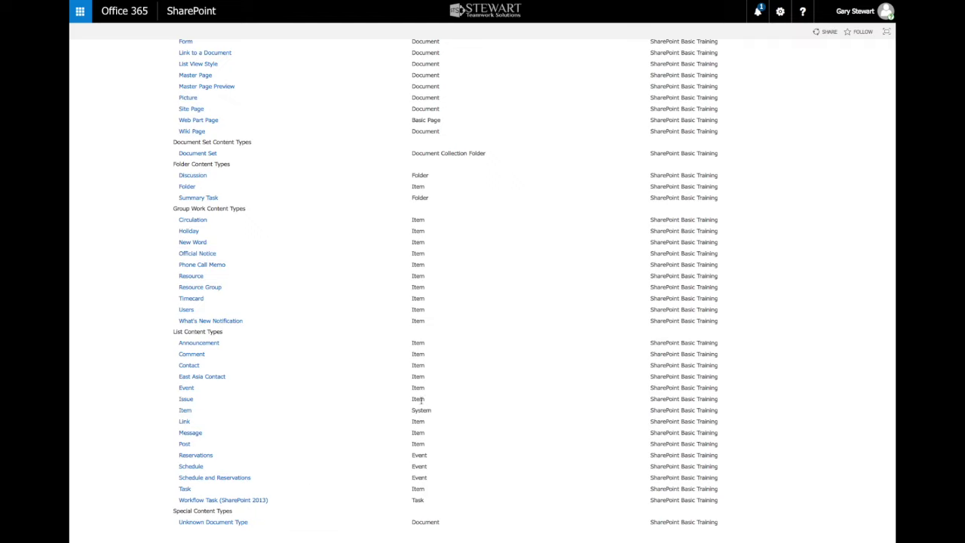
{"action": "left_click", "coordinate": [187, 401]}
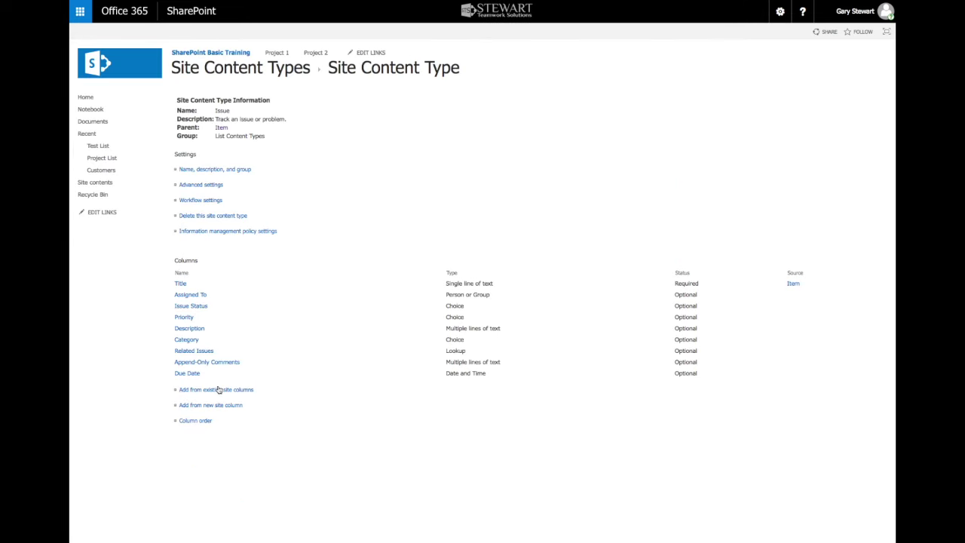
{"action": "left_click", "coordinate": [183, 294]}
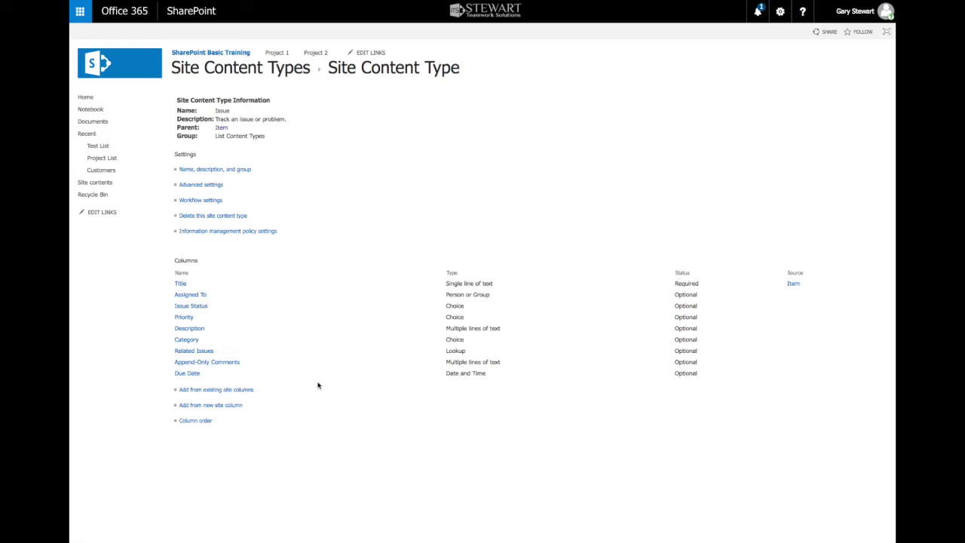
Add an Issue Tracking list named "Issues" to the SharePoint Basic Training site
{"action": "left_click", "coordinate": [95, 183]}
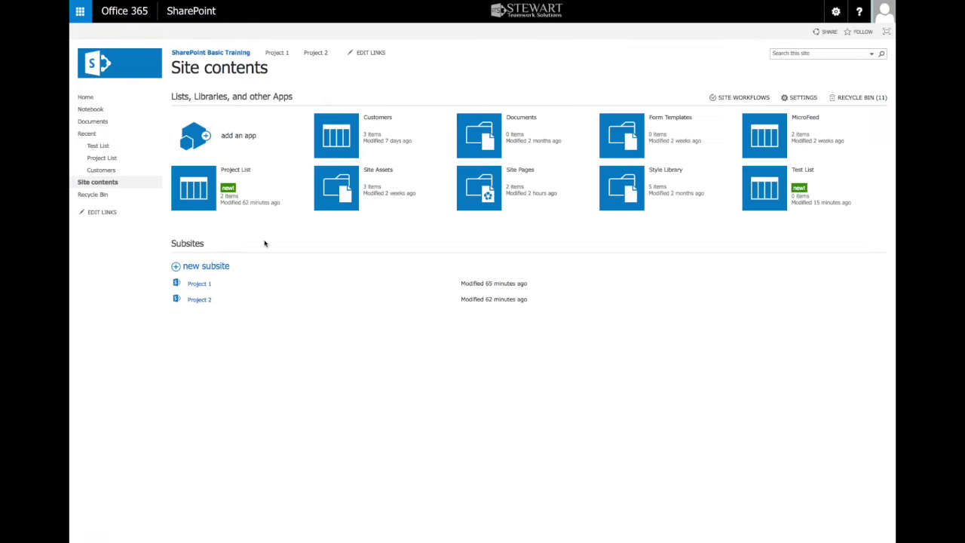
{"action": "left_click", "coordinate": [198, 142]}
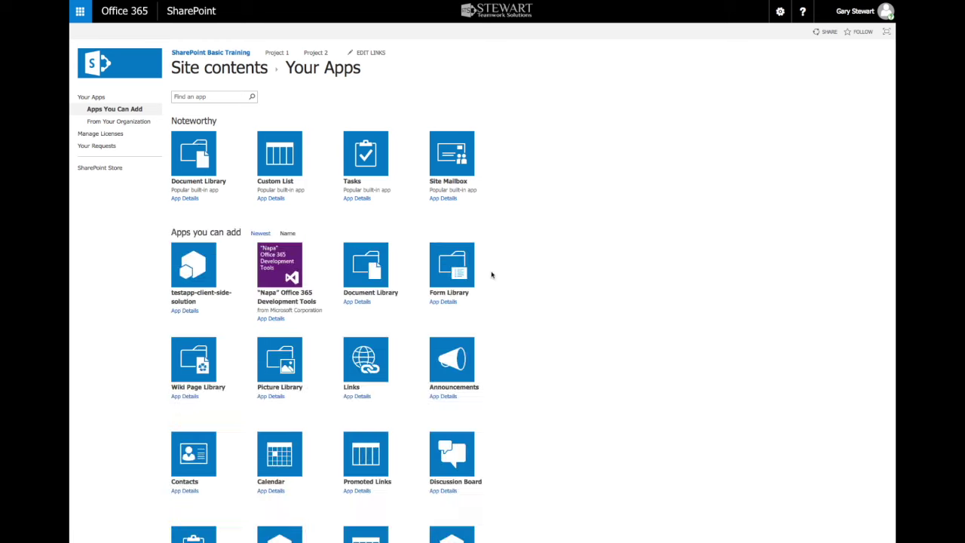
{"action": "scroll", "coordinate": [404, 298], "scroll_direction": "down", "scroll_amount": 3}
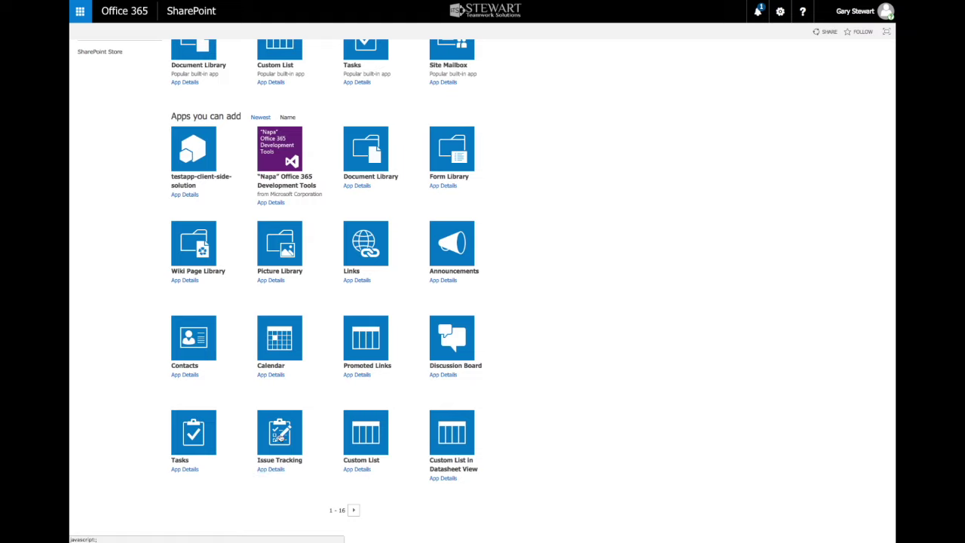
{"action": "left_click", "coordinate": [280, 433]}
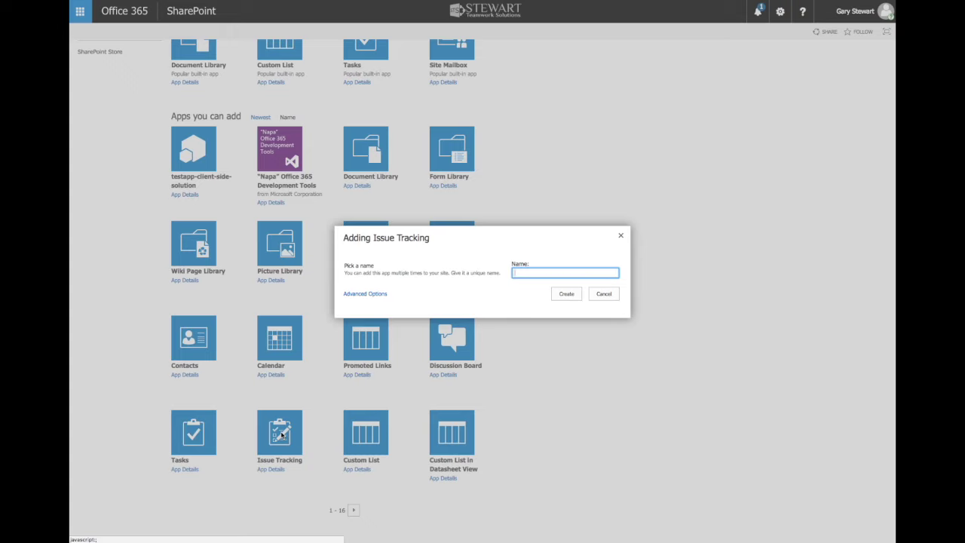
{"action": "type", "text": "Issues"}
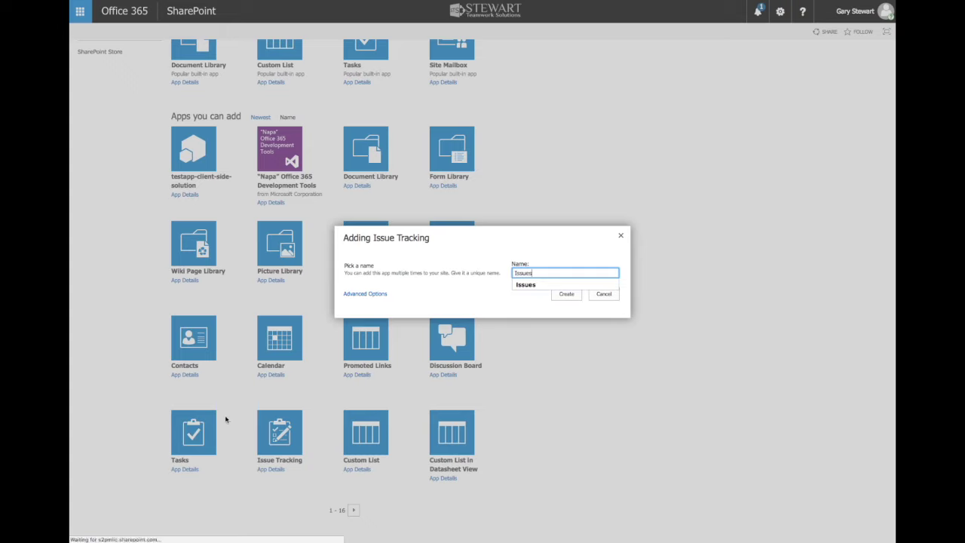
{"action": "left_click", "coordinate": [567, 294]}
{"action": "left_click", "coordinate": [568, 296]}
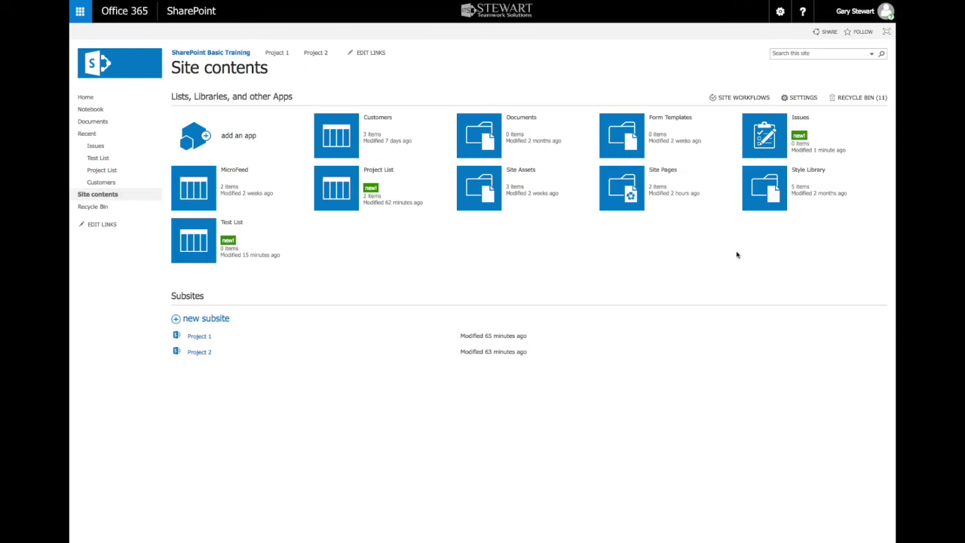
Allow management of content types in the Issues list's advanced settings, and review the content types and columns in its settings
{"action": "left_click", "coordinate": [797, 129]}
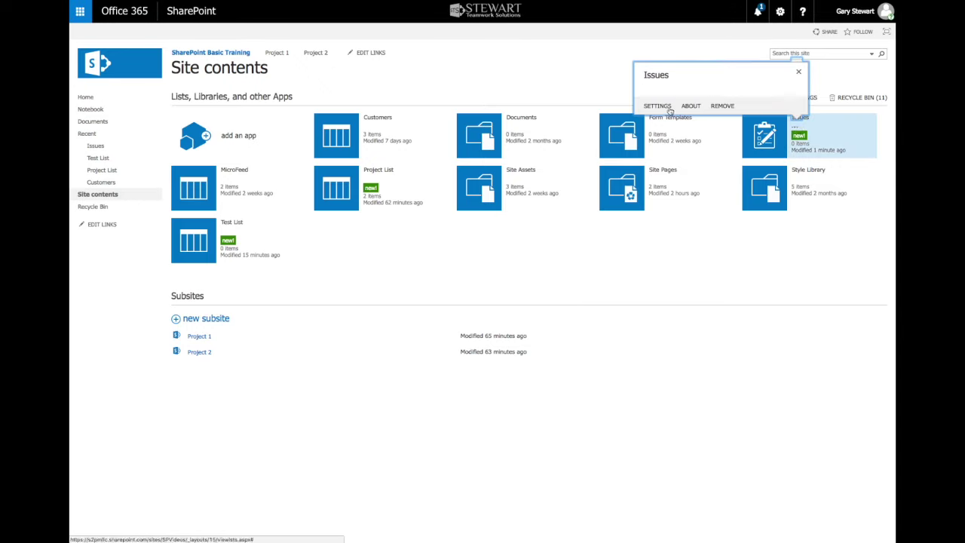
{"action": "left_click", "coordinate": [663, 108]}
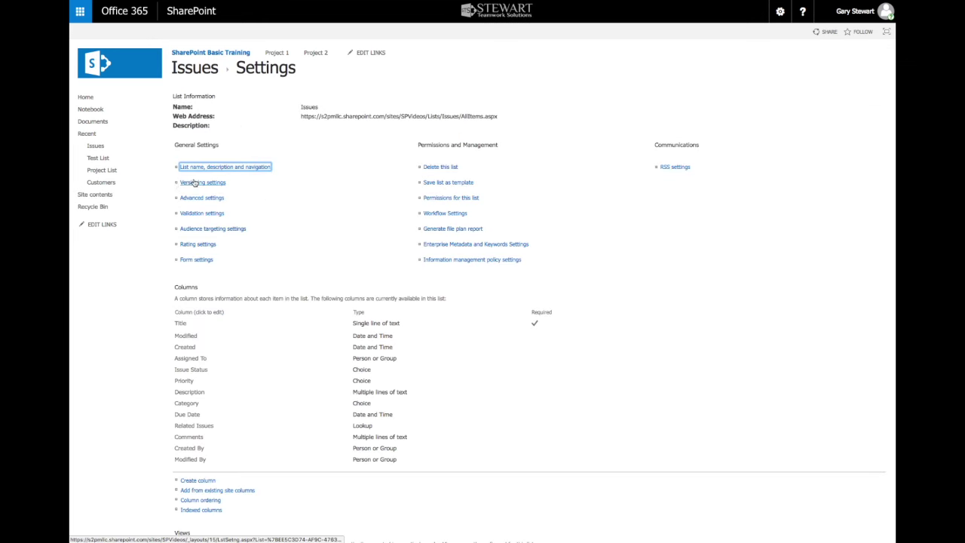
{"action": "left_click", "coordinate": [200, 198]}
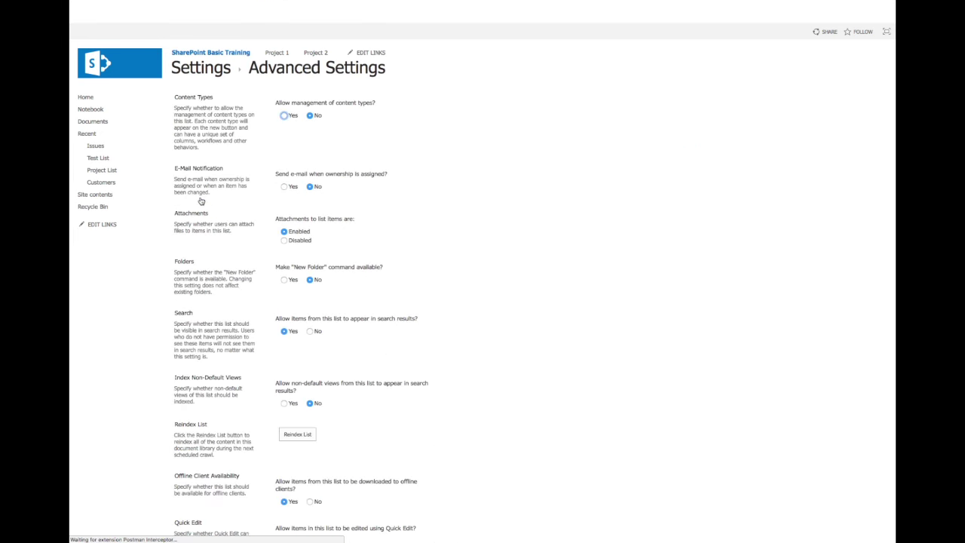
{"action": "left_click", "coordinate": [284, 115]}
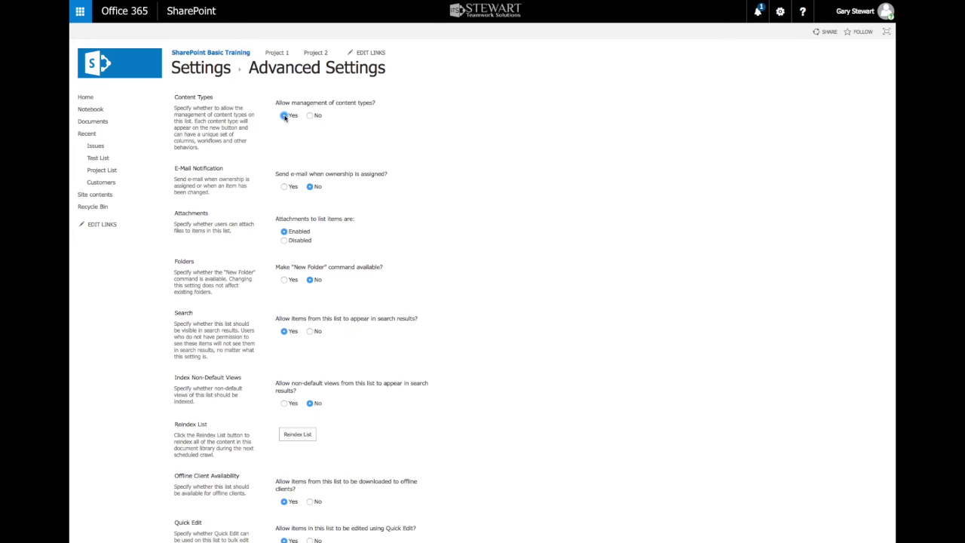
{"action": "scroll", "coordinate": [595, 267], "scroll_direction": "down", "scroll_amount": 3}
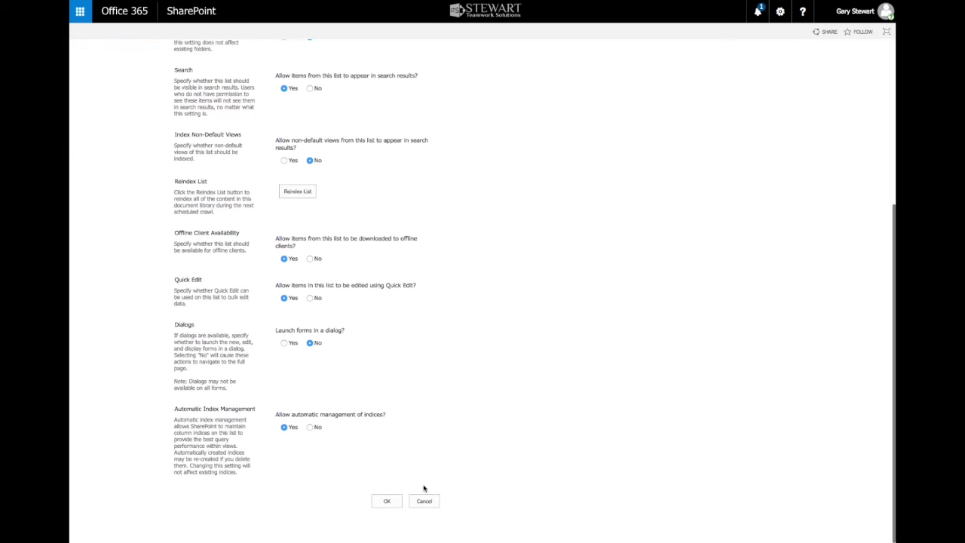
{"action": "left_click", "coordinate": [389, 504]}
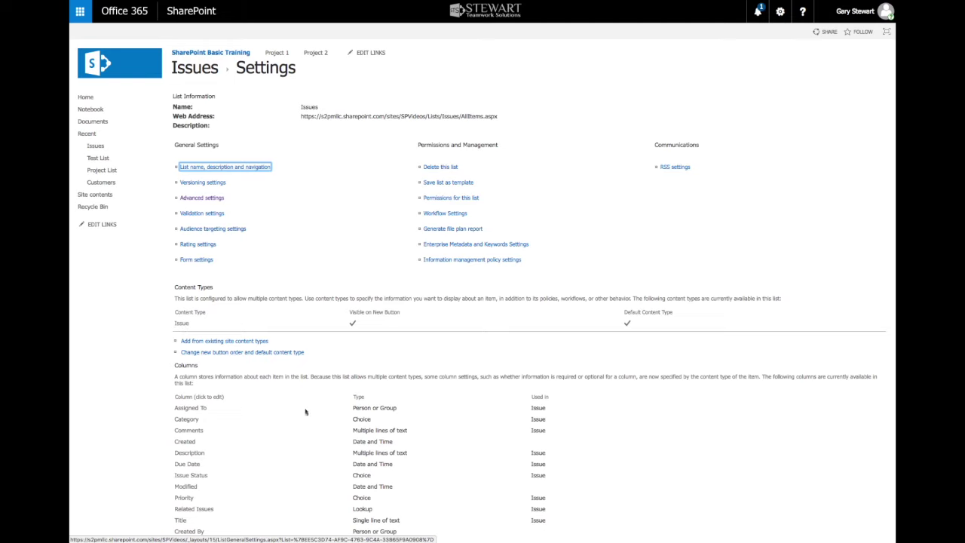
{"action": "scroll", "coordinate": [256, 316], "scroll_direction": "down", "scroll_amount": 2}
{"action": "scroll", "coordinate": [256, 315], "scroll_direction": "down", "scroll_amount": 5}
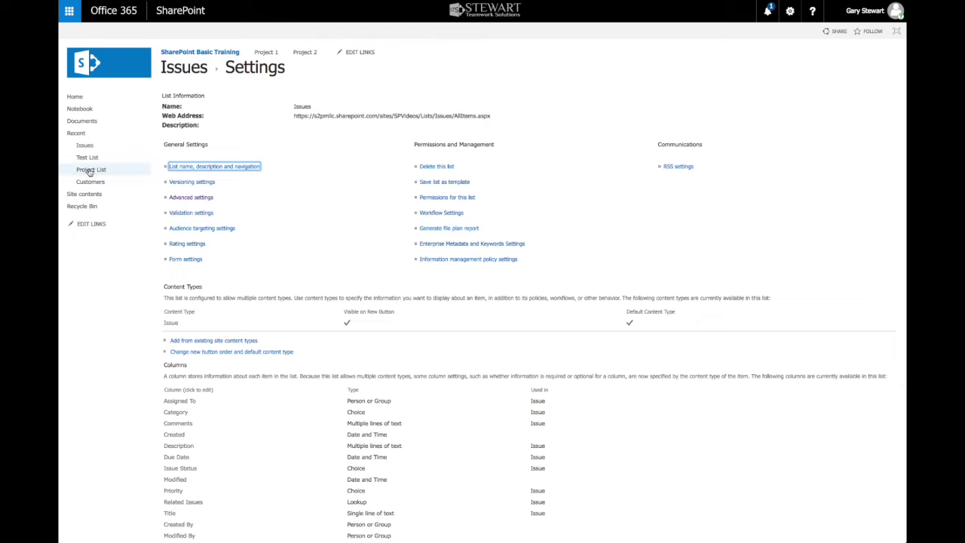
Open the Project 1 site from the Project List and add an Issue Tracking list named "Project Issues" to it
{"action": "left_click", "coordinate": [89, 170]}
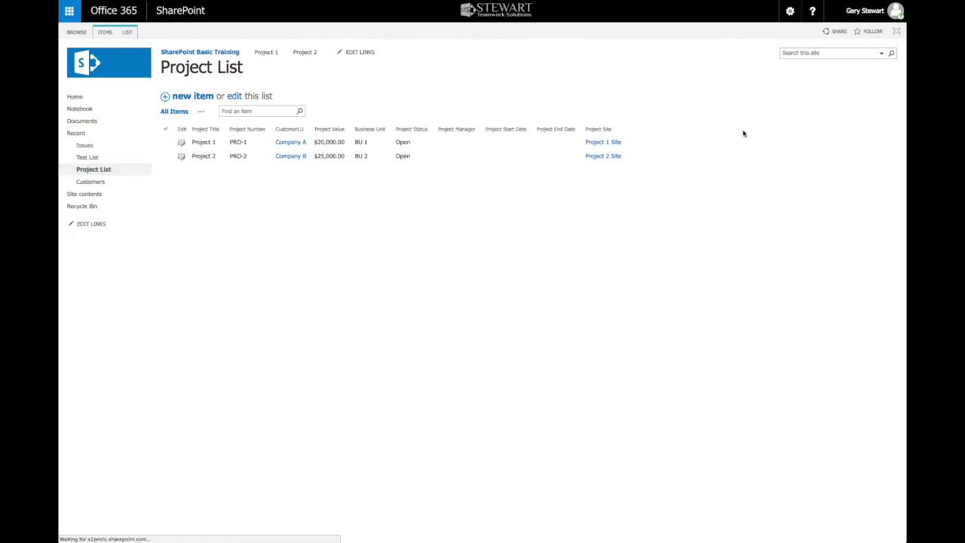
{"action": "left_click", "coordinate": [609, 142]}
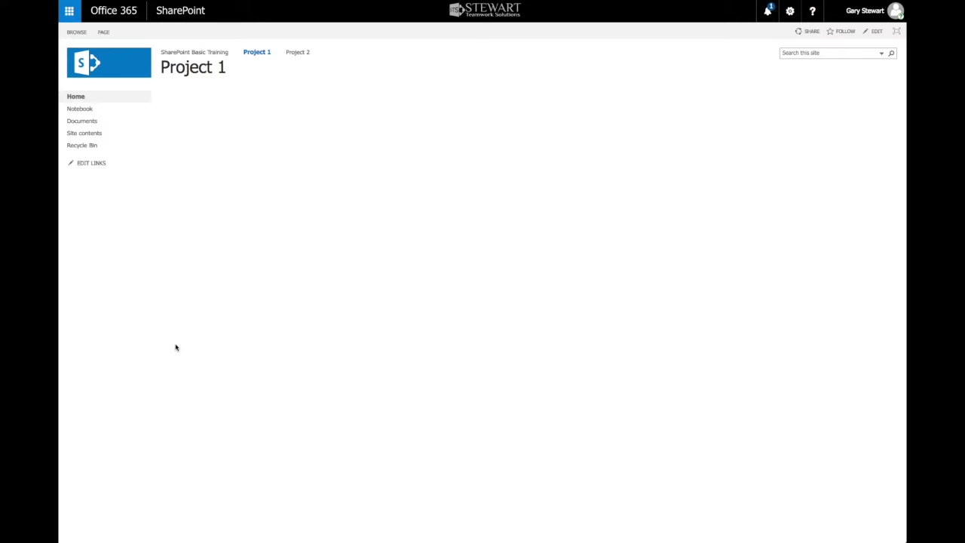
{"action": "left_click", "coordinate": [791, 11]}
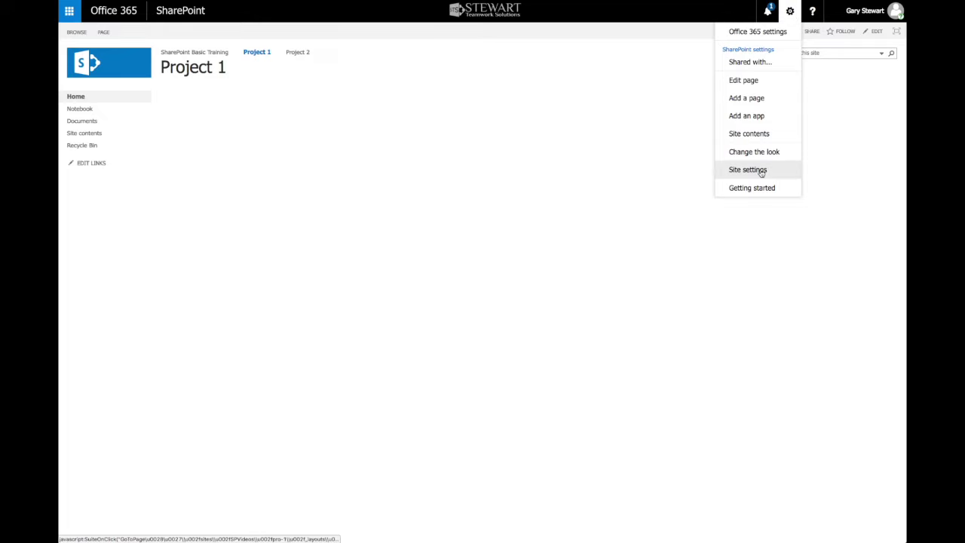
{"action": "left_click", "coordinate": [760, 135]}
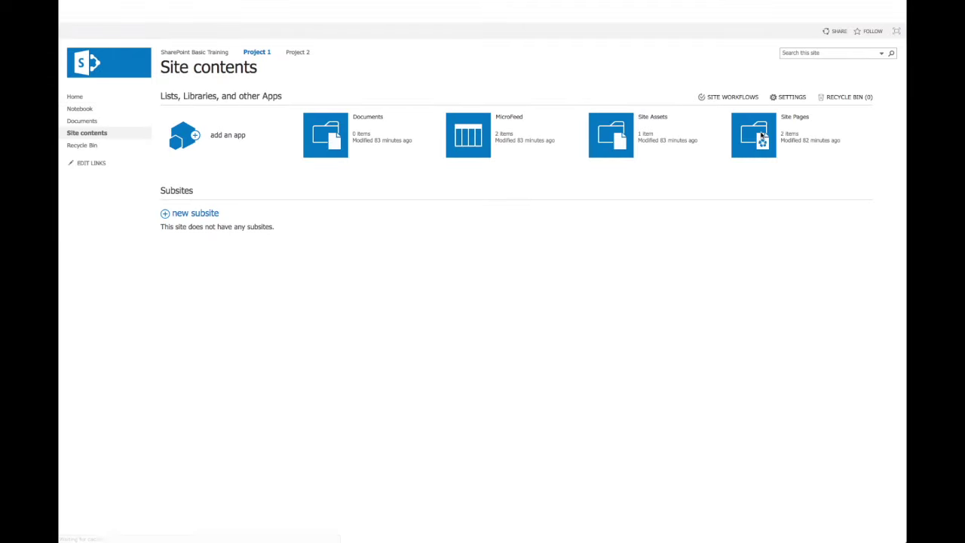
{"action": "left_click", "coordinate": [198, 142]}
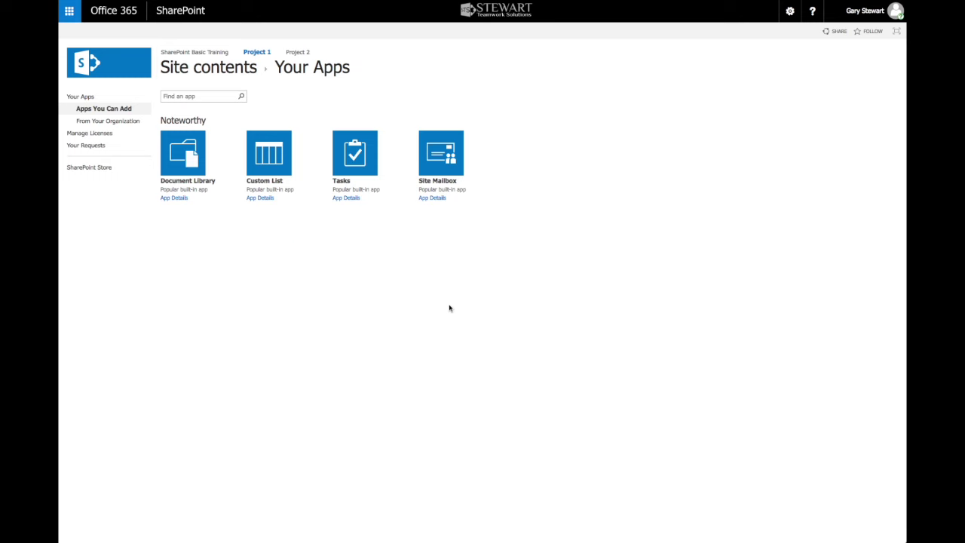
{"action": "scroll", "coordinate": [373, 330], "scroll_direction": "down", "scroll_amount": 3}
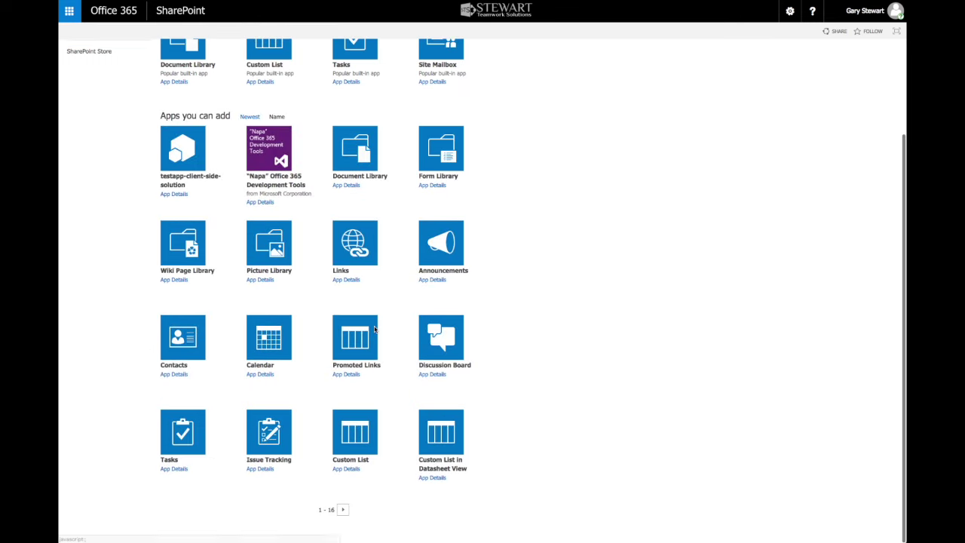
{"action": "left_click", "coordinate": [277, 440]}
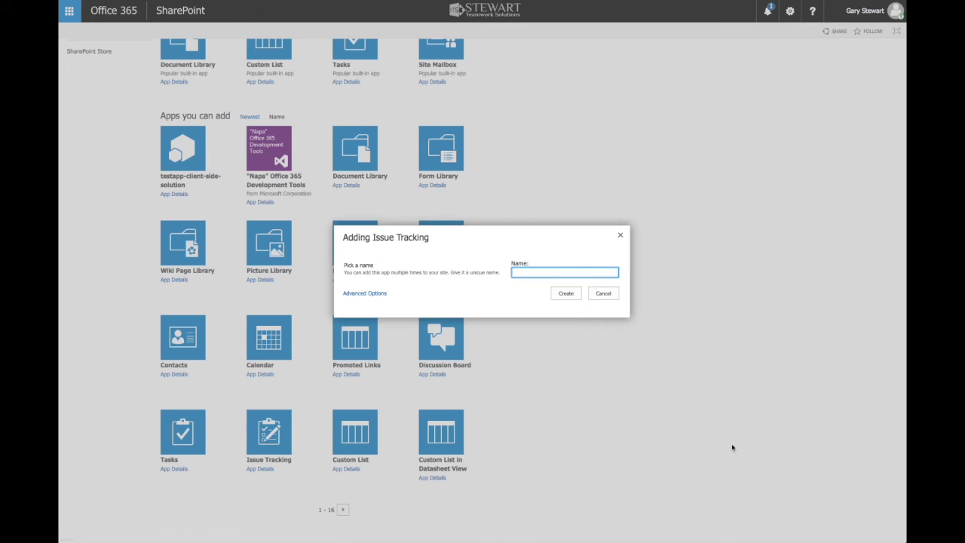
{"action": "type", "text": "P"}
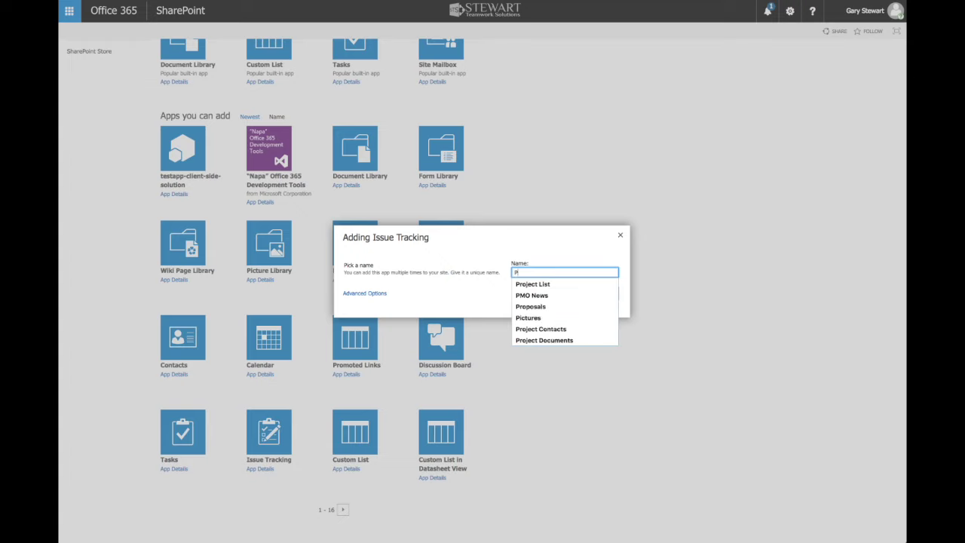
{"action": "type", "text": "roject Issues"}
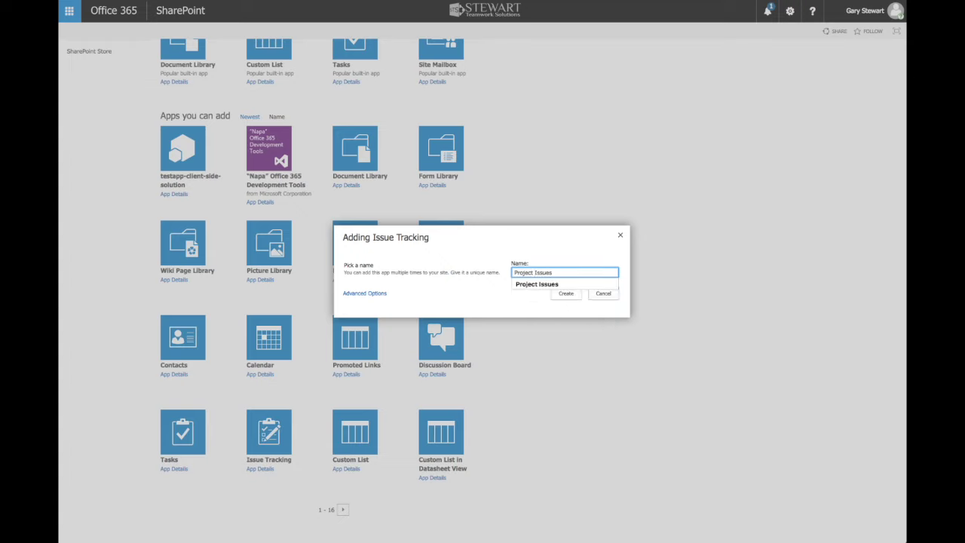
{"action": "left_click", "coordinate": [566, 293]}
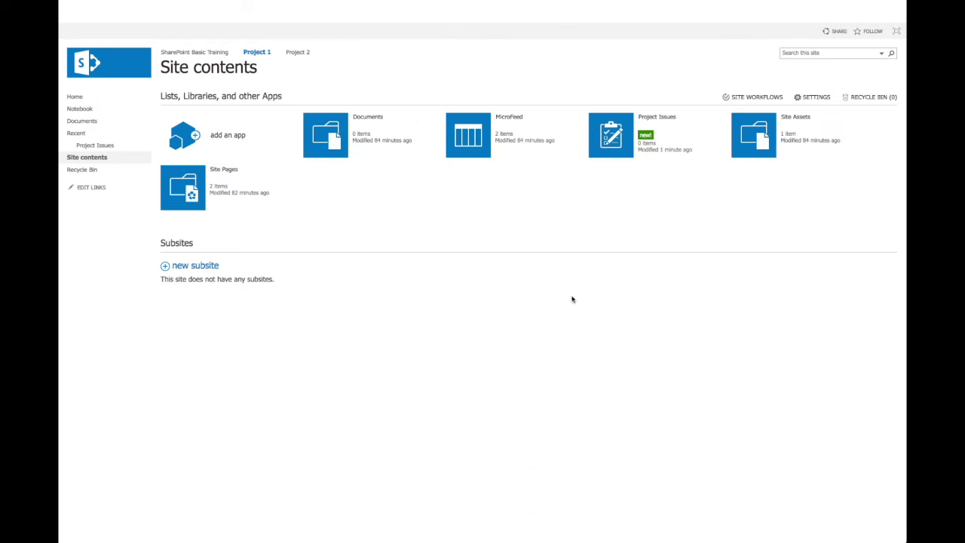
Review the columns and views in the Project Issues list settings, and delete the list
{"action": "left_click", "coordinate": [655, 119]}
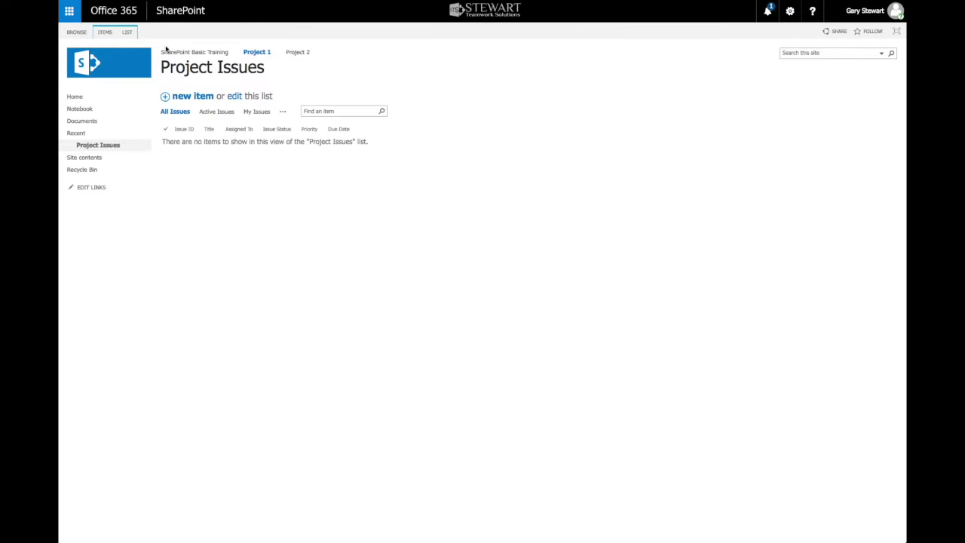
{"action": "left_click", "coordinate": [127, 32]}
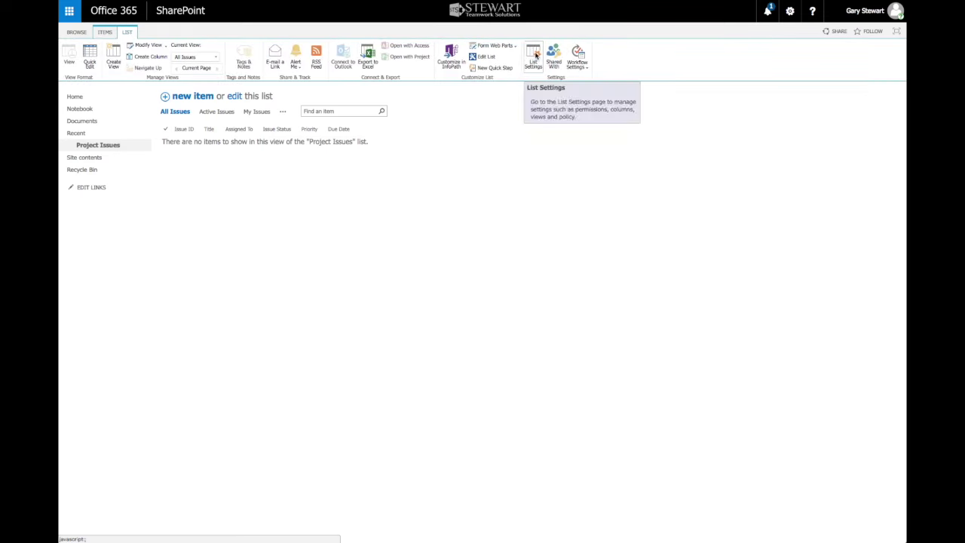
{"action": "left_click", "coordinate": [535, 55]}
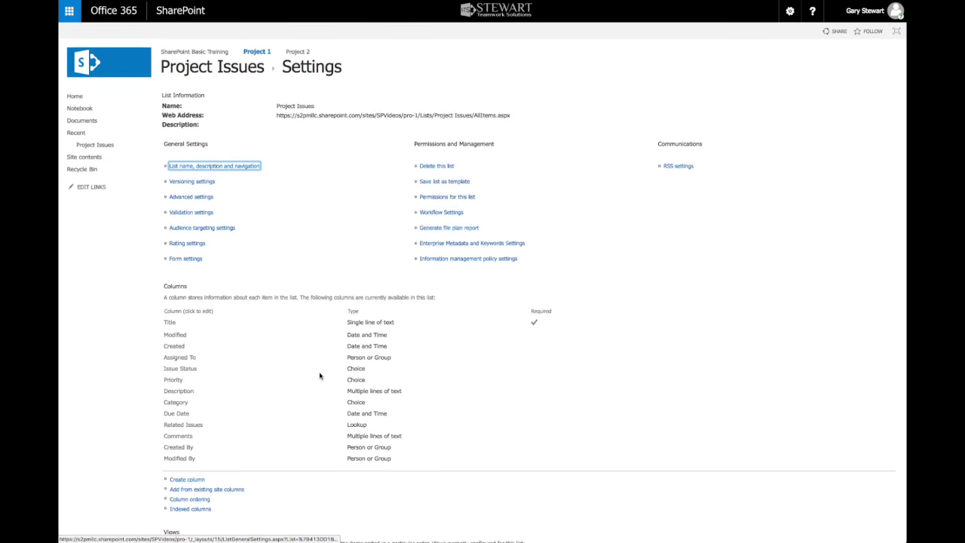
{"action": "scroll", "coordinate": [319, 375], "scroll_direction": "down", "scroll_amount": 2}
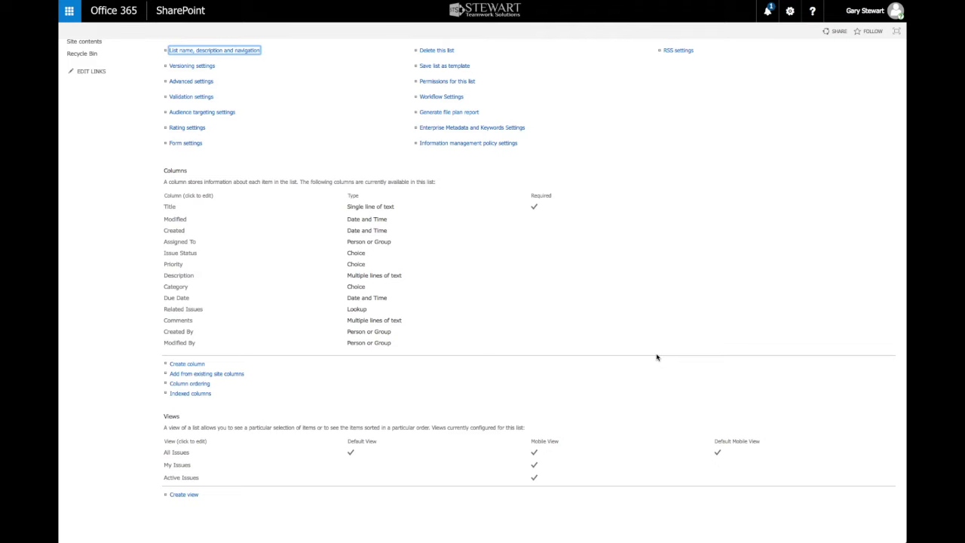
{"action": "scroll", "coordinate": [668, 322], "scroll_direction": "up", "scroll_amount": 3}
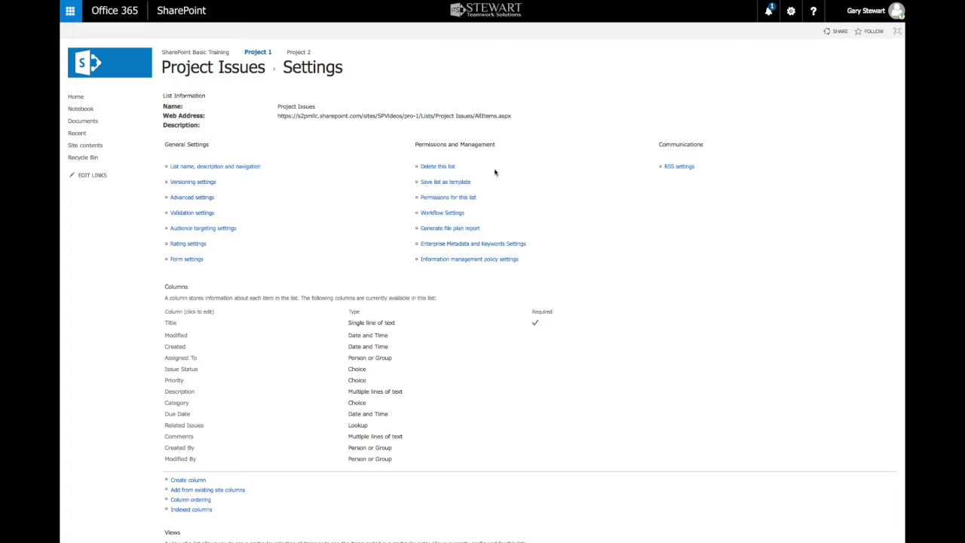
{"action": "left_click", "coordinate": [434, 168]}
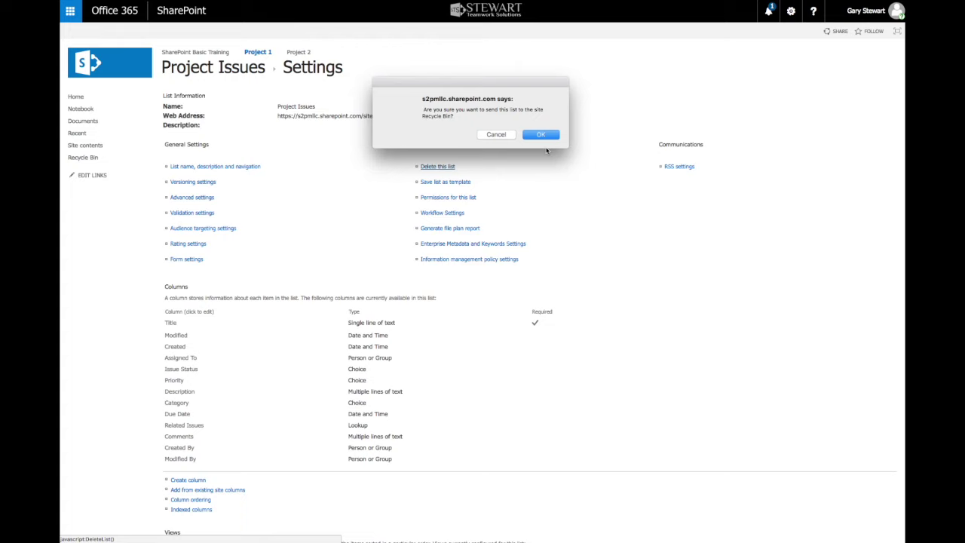
{"action": "left_click", "coordinate": [541, 135]}
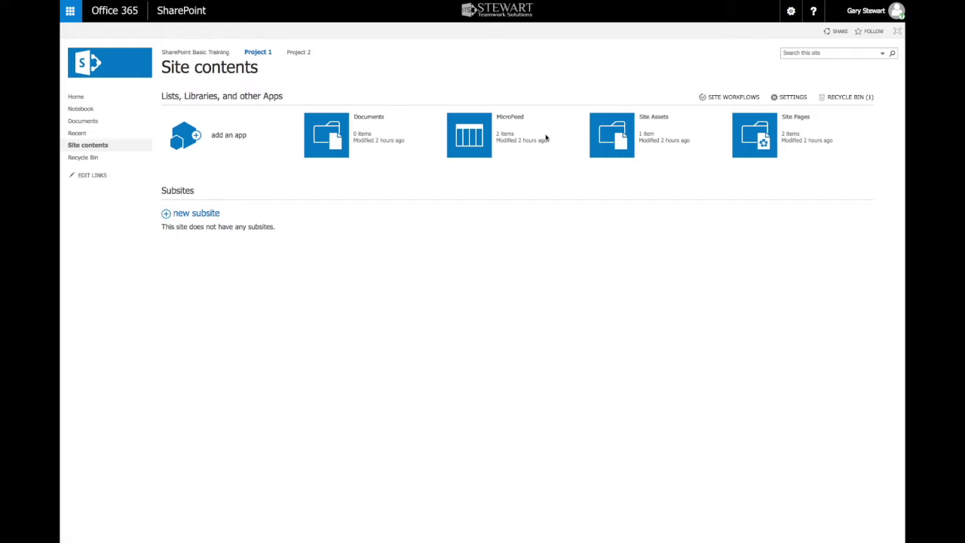
Go from the Project 1 site settings to the top-level site settings and open the site content types gallery
{"action": "left_click", "coordinate": [791, 13]}
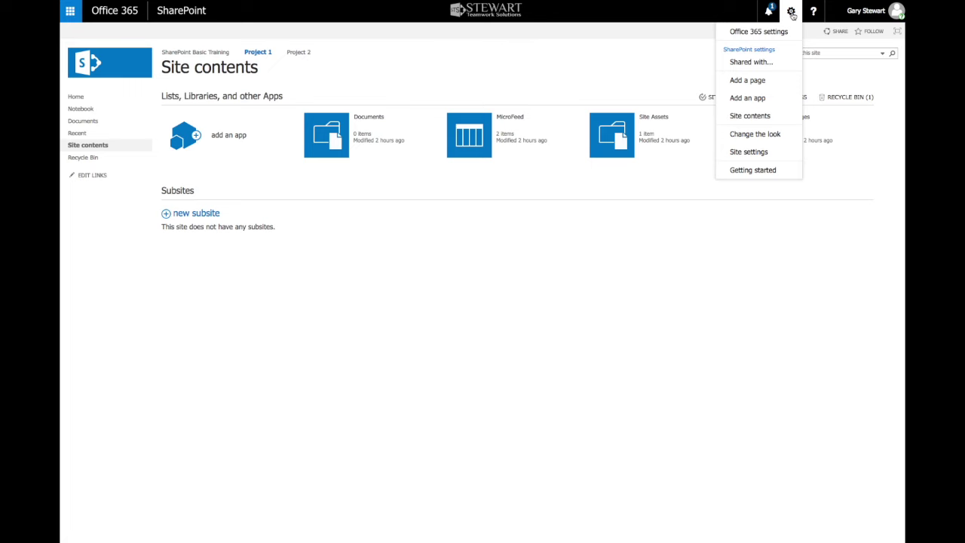
{"action": "left_click", "coordinate": [756, 155]}
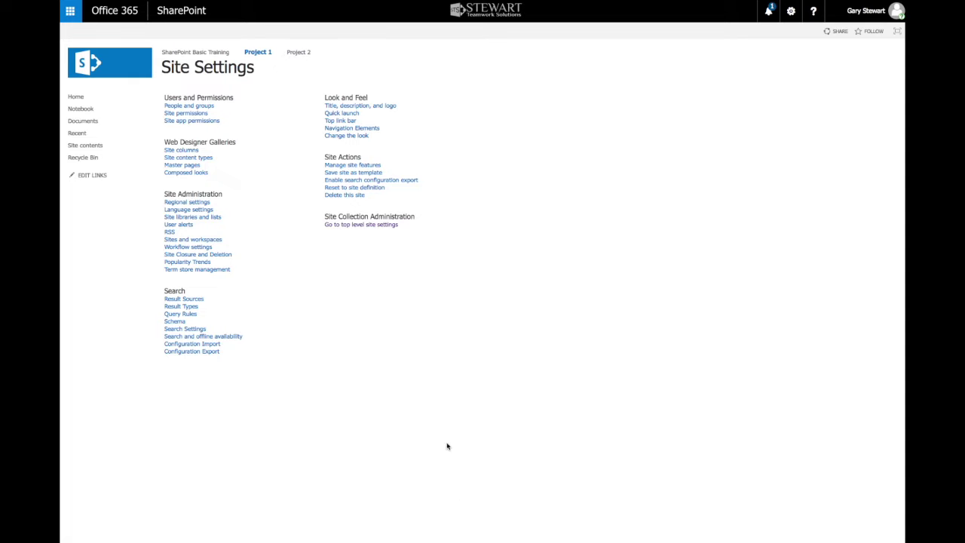
{"action": "left_click", "coordinate": [370, 224]}
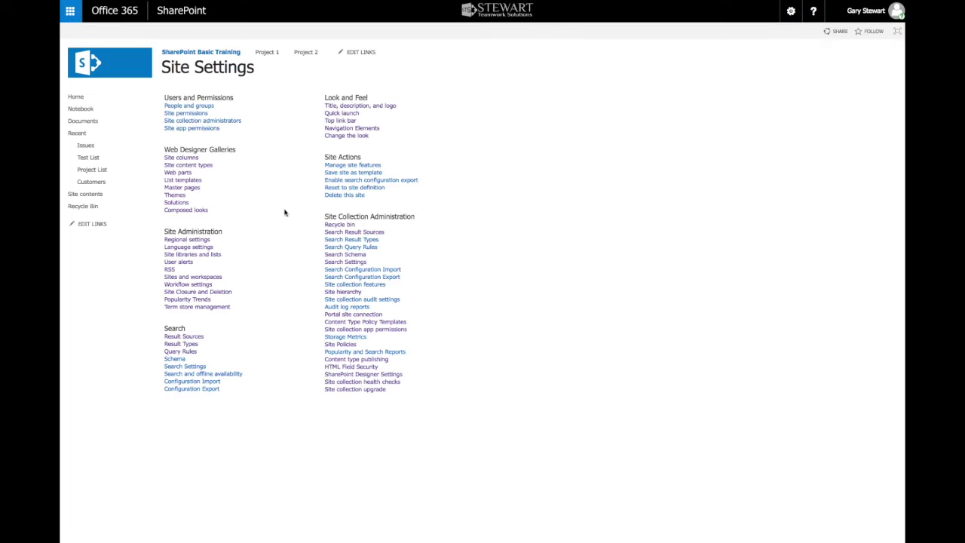
{"action": "left_click", "coordinate": [193, 167]}
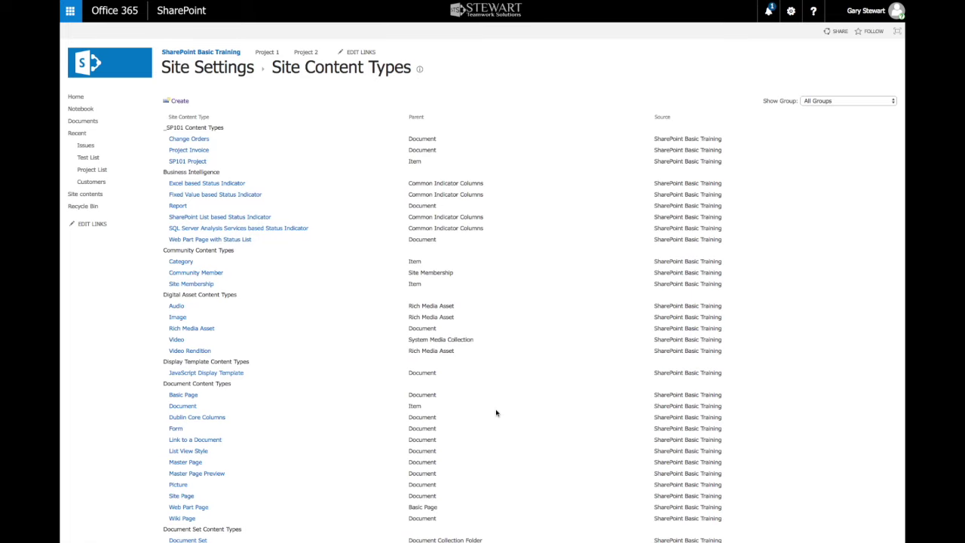
Create a site content type named "ProjectIssues" with parent Issue from List Content Types, in the _SP101 Content Types group
{"action": "left_click", "coordinate": [183, 102]}
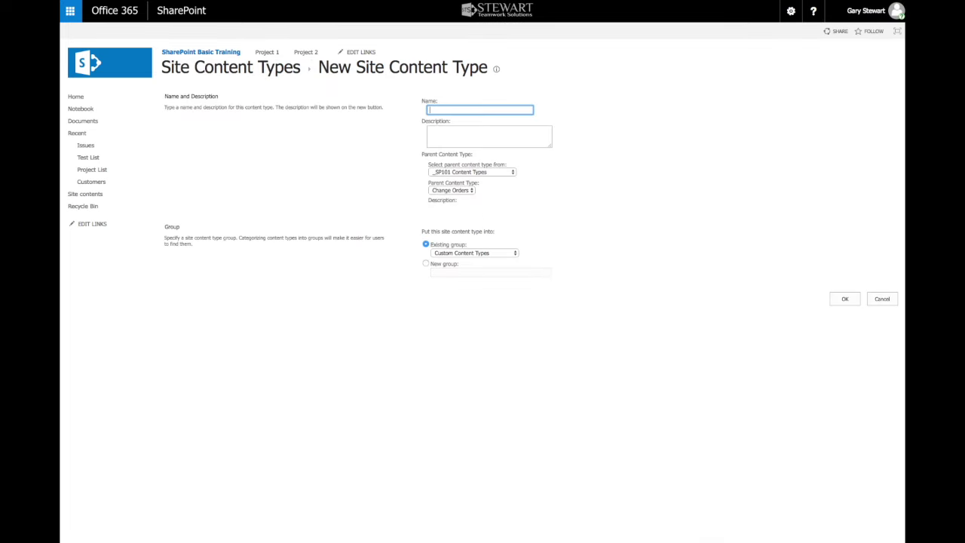
{"action": "type", "text": "ProjectIssues"}
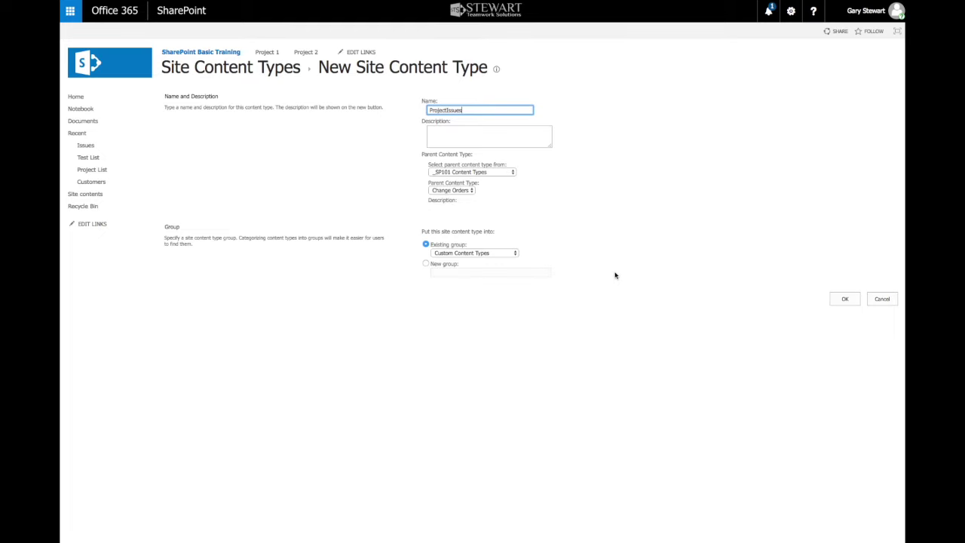
{"action": "left_click", "coordinate": [513, 173]}
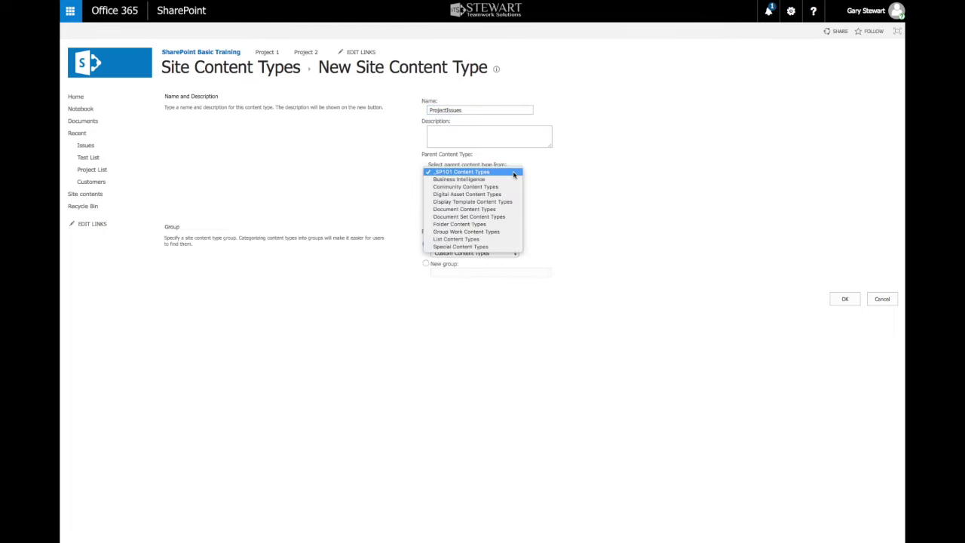
{"action": "left_click", "coordinate": [495, 240]}
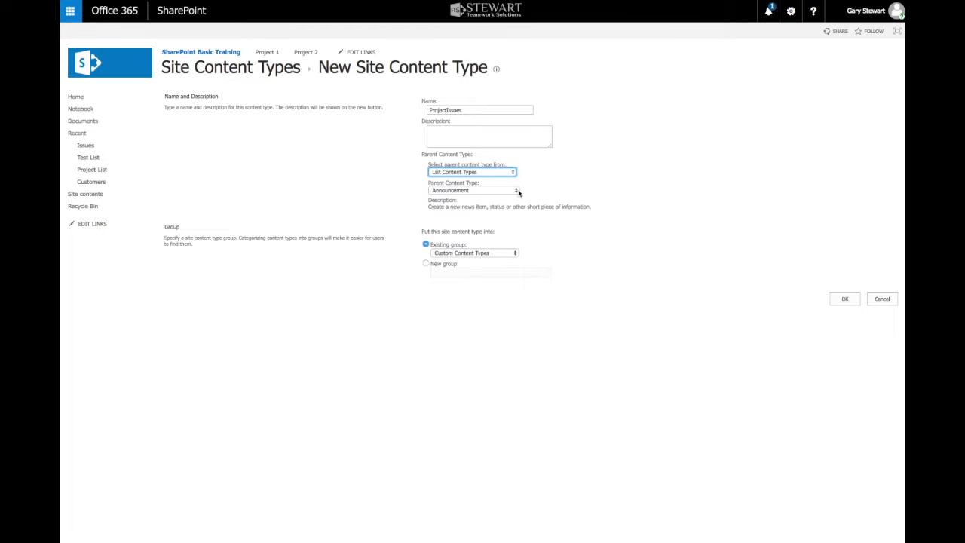
{"action": "left_click", "coordinate": [516, 193]}
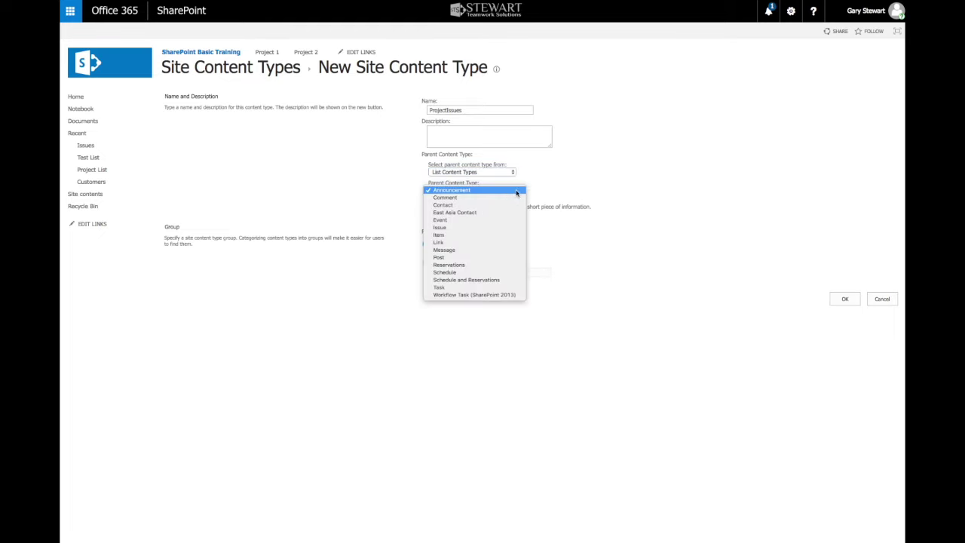
{"action": "left_click", "coordinate": [453, 227]}
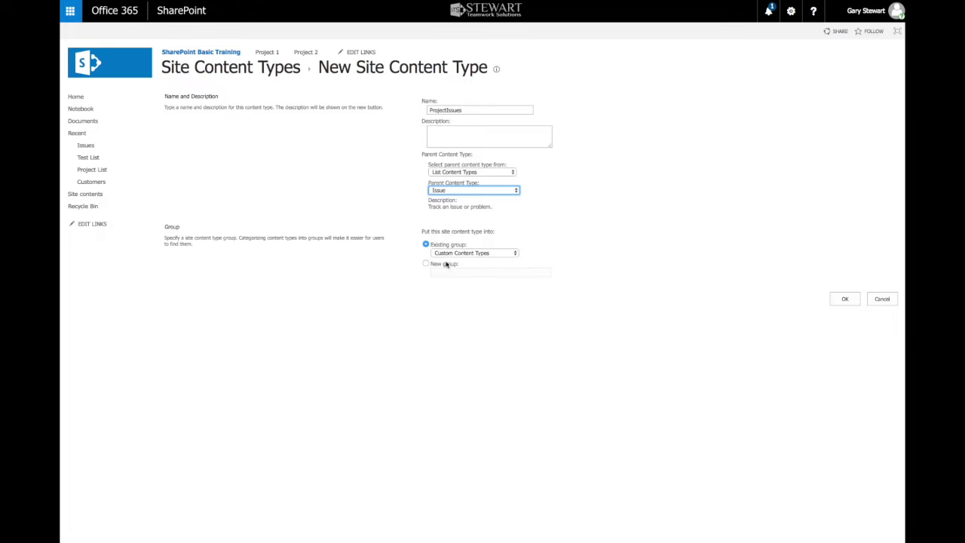
{"action": "left_click", "coordinate": [516, 255]}
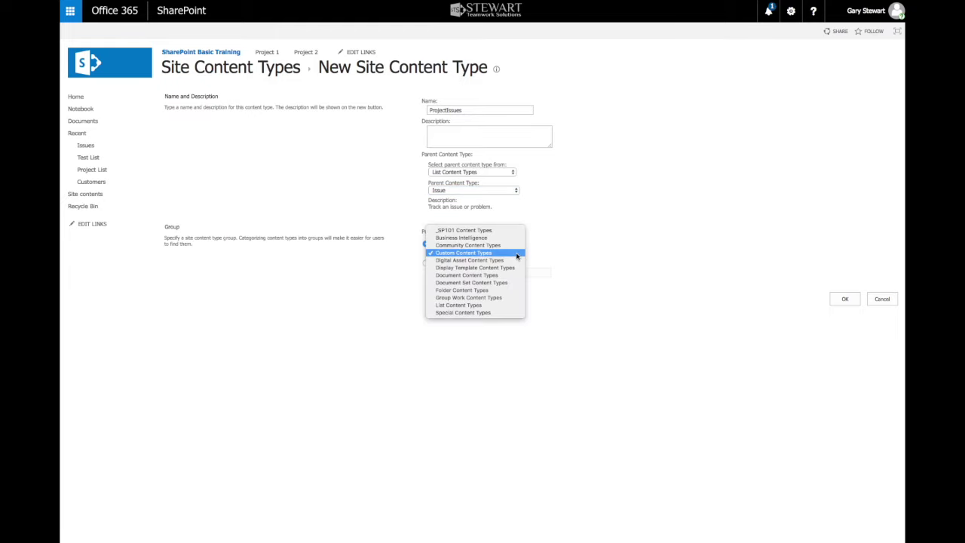
{"action": "left_click", "coordinate": [497, 232]}
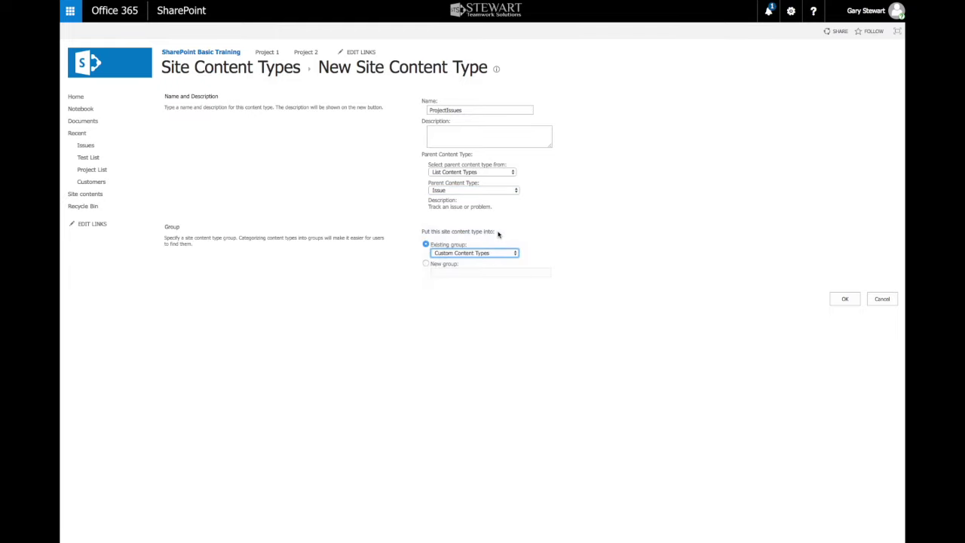
{"action": "left_click", "coordinate": [846, 300]}
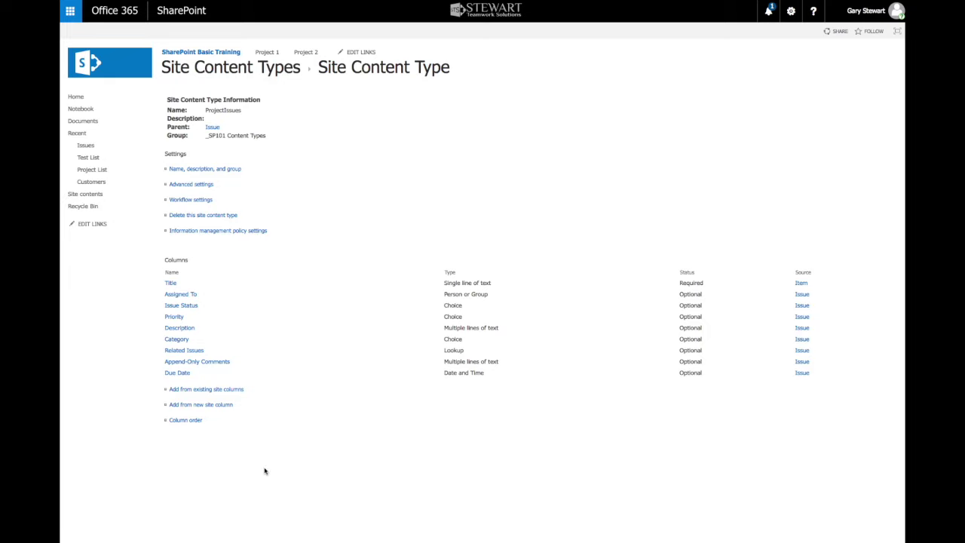
Add the existing site column CustomerLU from the _SP101 Site Columns group to the ProjectIssues content type
{"action": "left_click", "coordinate": [213, 390]}
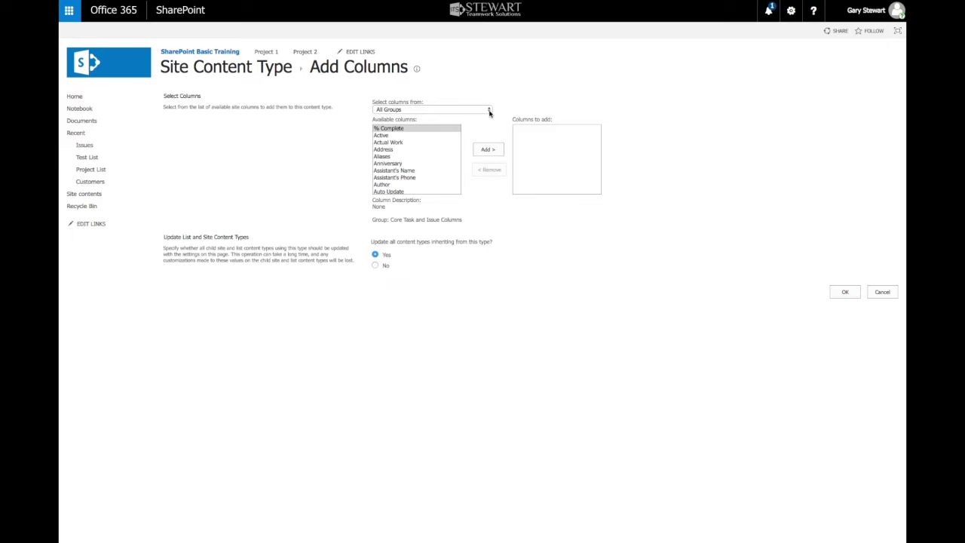
{"action": "left_click", "coordinate": [489, 110]}
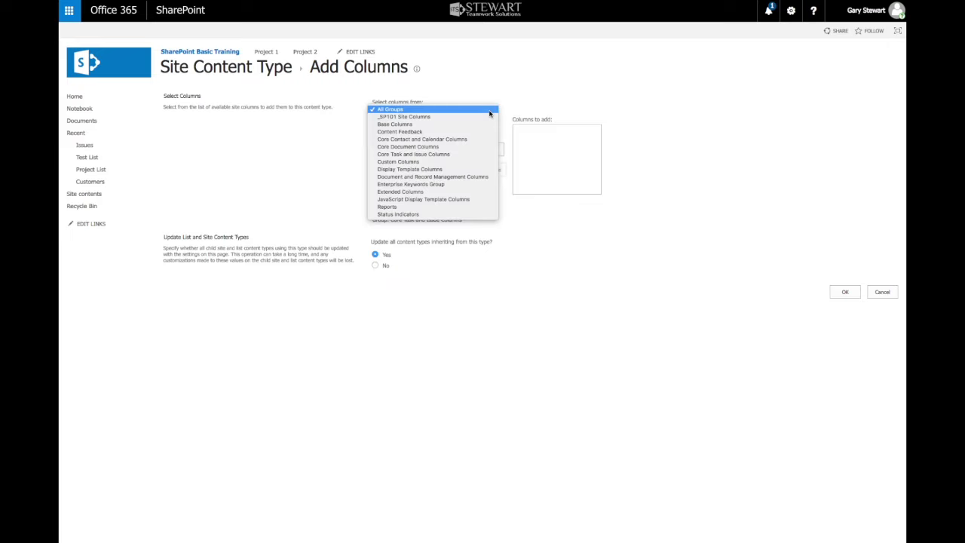
{"action": "left_click", "coordinate": [416, 118]}
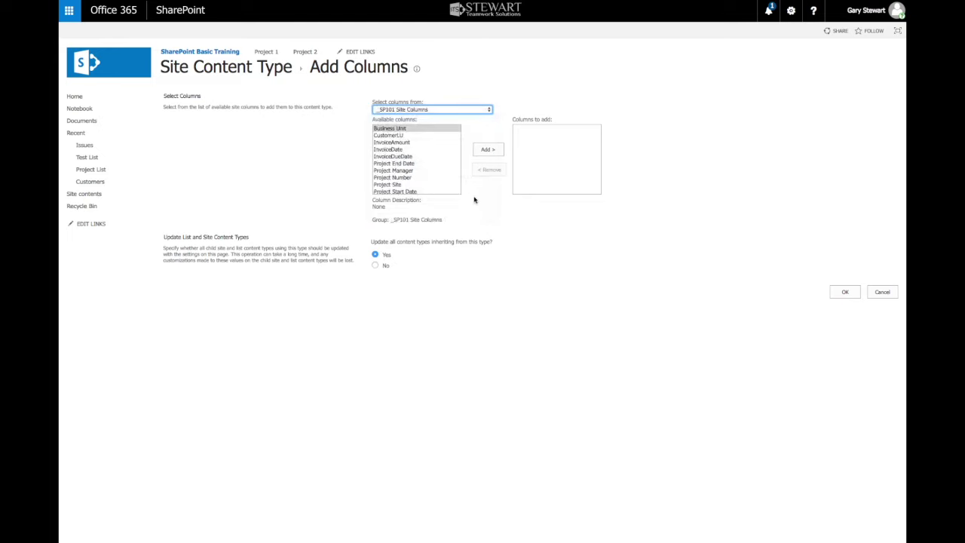
{"action": "left_click", "coordinate": [387, 137]}
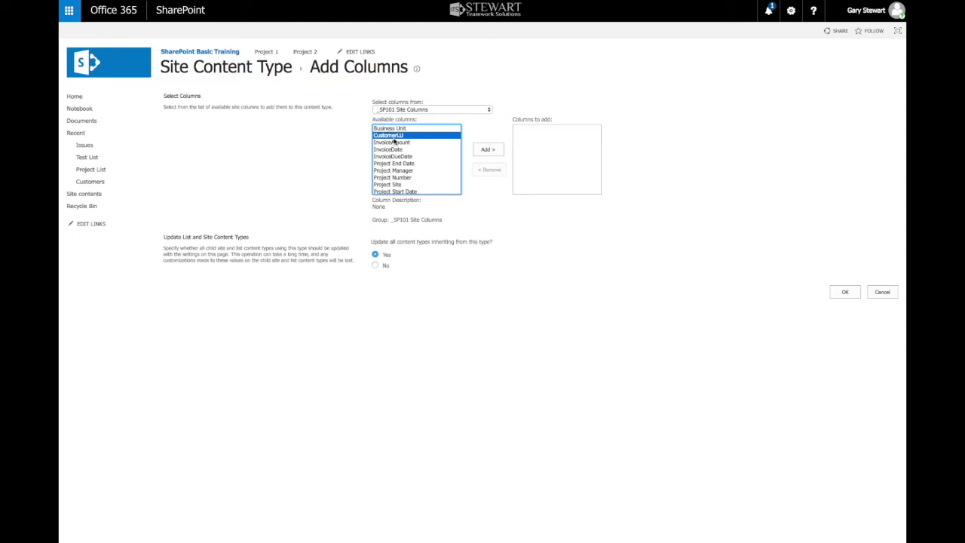
{"action": "left_click", "coordinate": [488, 149]}
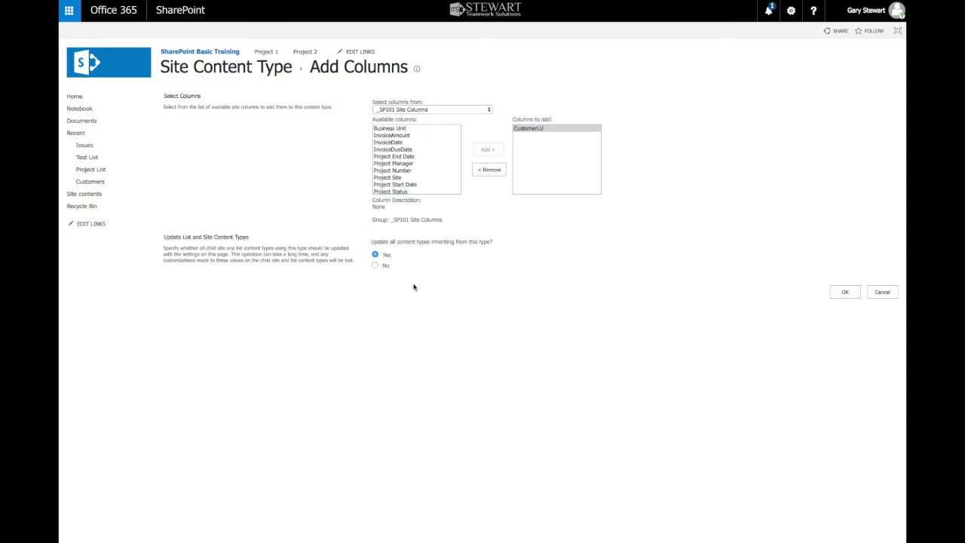
{"action": "left_click", "coordinate": [843, 294]}
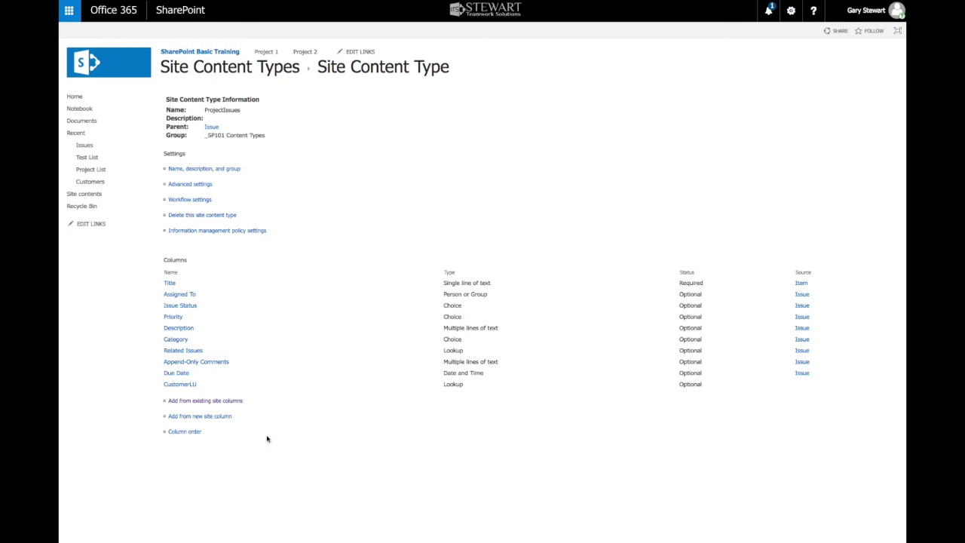
Start a new Lookup site column named "ProjectNumLU" for the ProjectIssues content type, in the _SP101 Site Columns group
{"action": "left_click", "coordinate": [195, 416]}
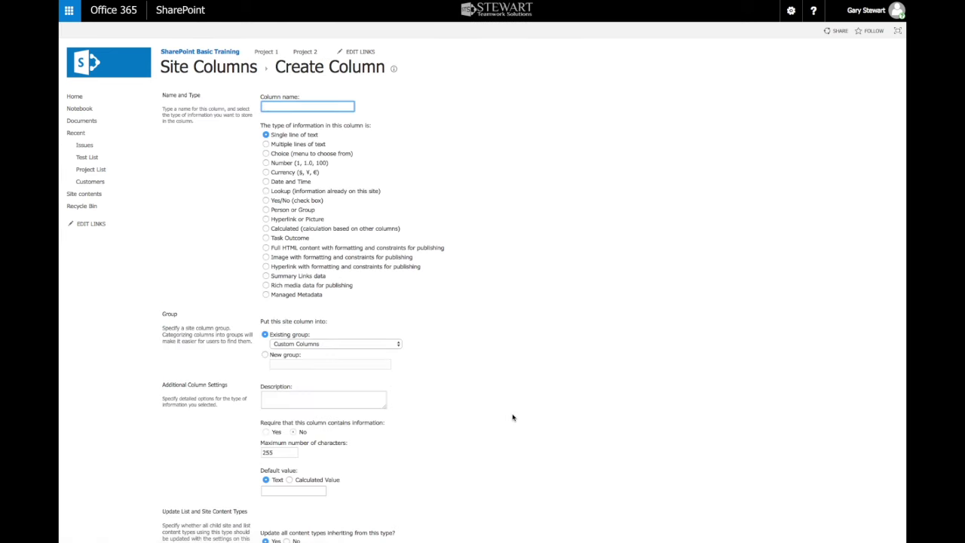
{"action": "type", "text": "ProjectNumLU"}
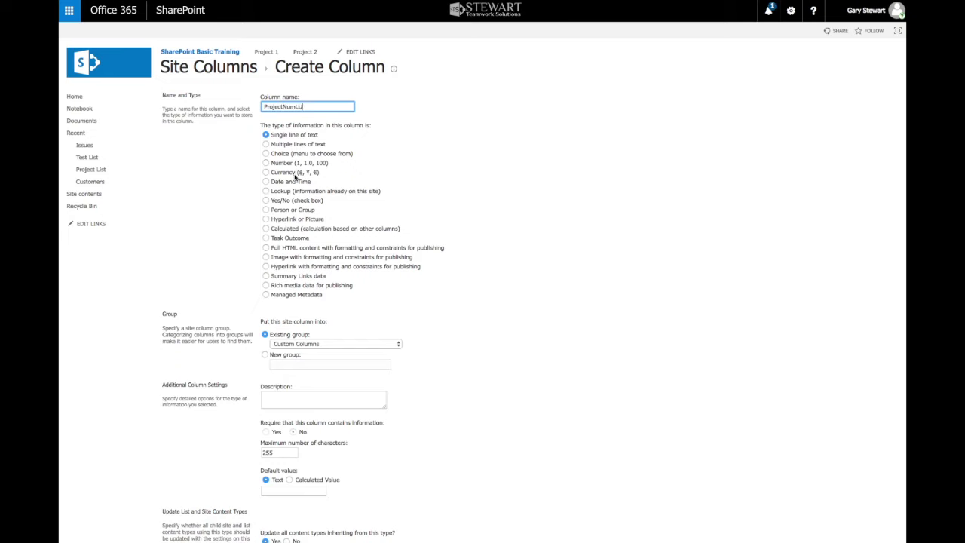
{"action": "left_click", "coordinate": [265, 191]}
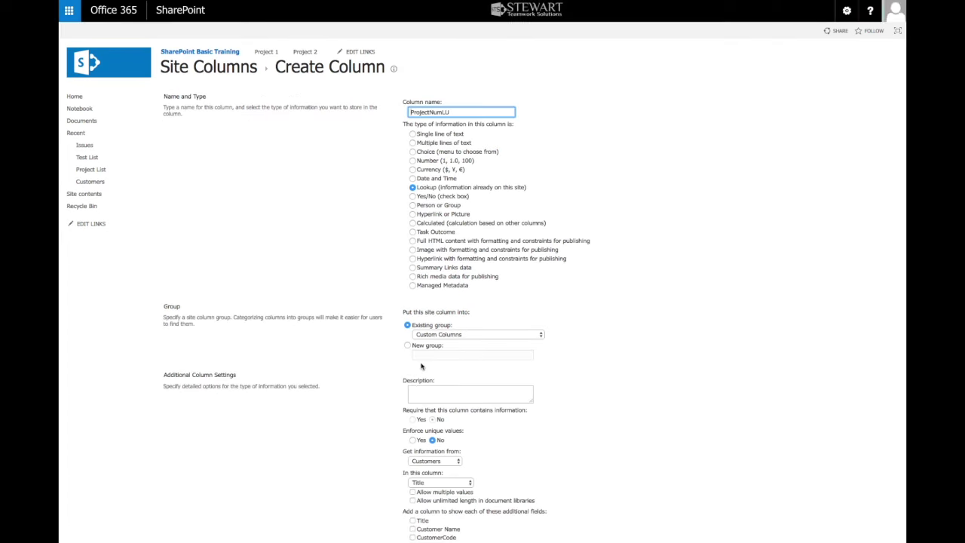
{"action": "left_click", "coordinate": [494, 335]}
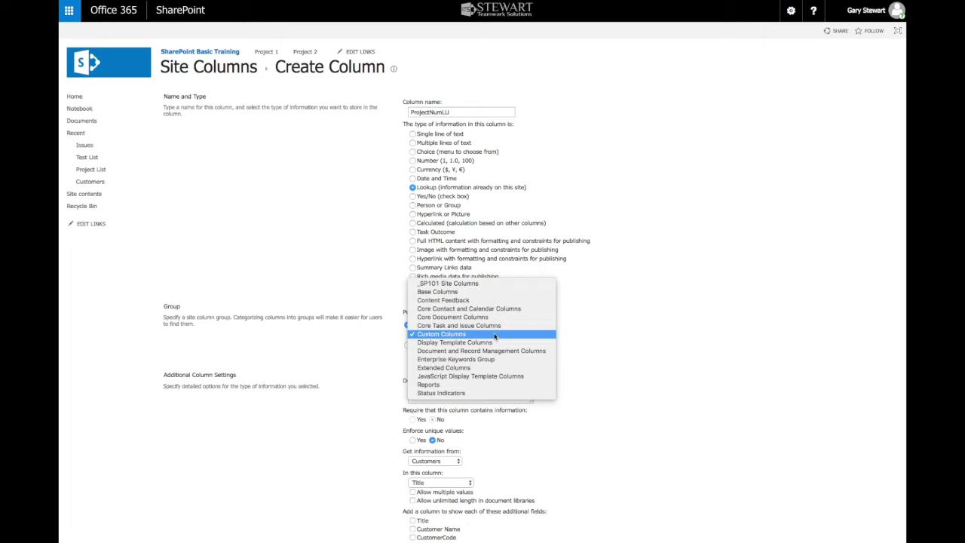
{"action": "left_click", "coordinate": [488, 284]}
Have the ProjectNumLU column get its information from the Project Number column of Project List, and save the new column
{"action": "scroll", "coordinate": [653, 423], "scroll_direction": "down", "scroll_amount": 1}
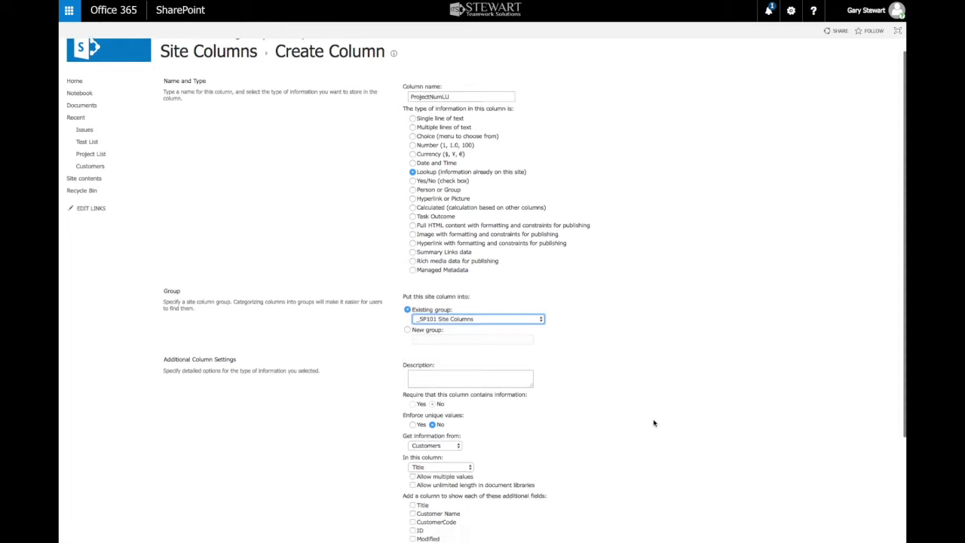
{"action": "scroll", "coordinate": [654, 423], "scroll_direction": "down", "scroll_amount": 2}
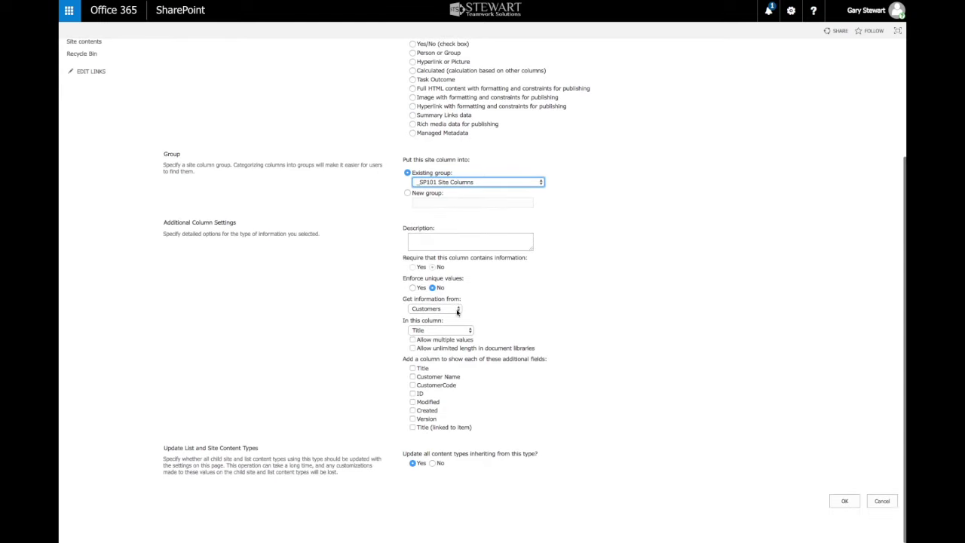
{"action": "left_click", "coordinate": [460, 310]}
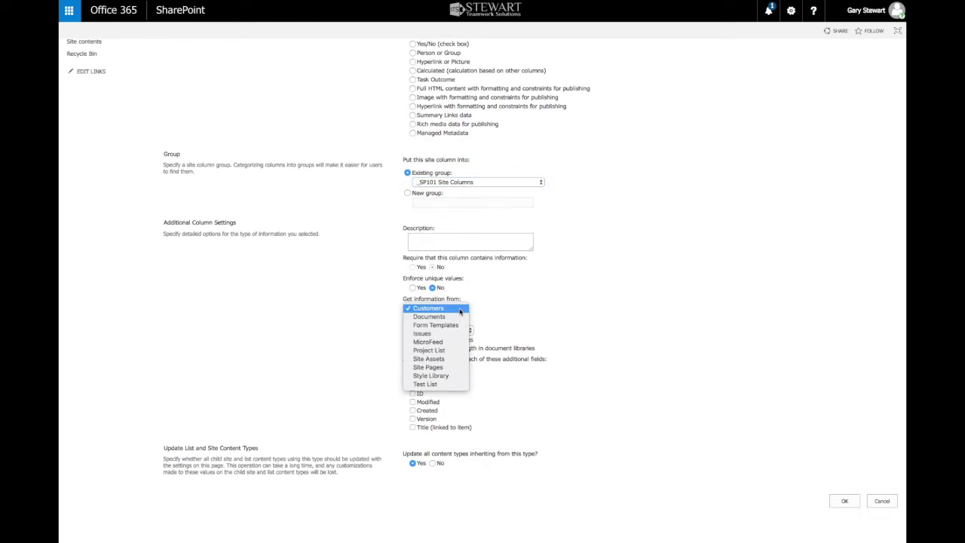
{"action": "left_click", "coordinate": [459, 350]}
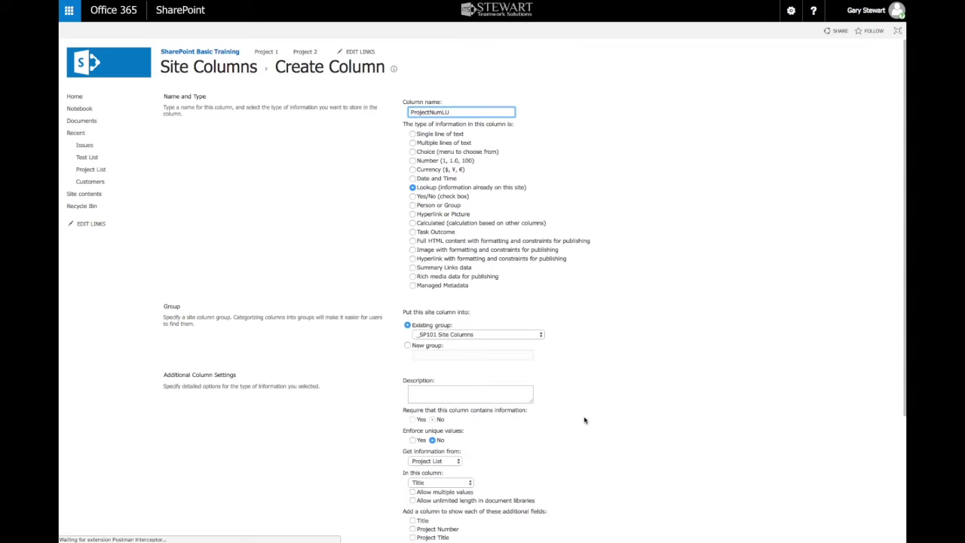
{"action": "left_click", "coordinate": [470, 483]}
{"action": "left_click", "coordinate": [461, 492]}
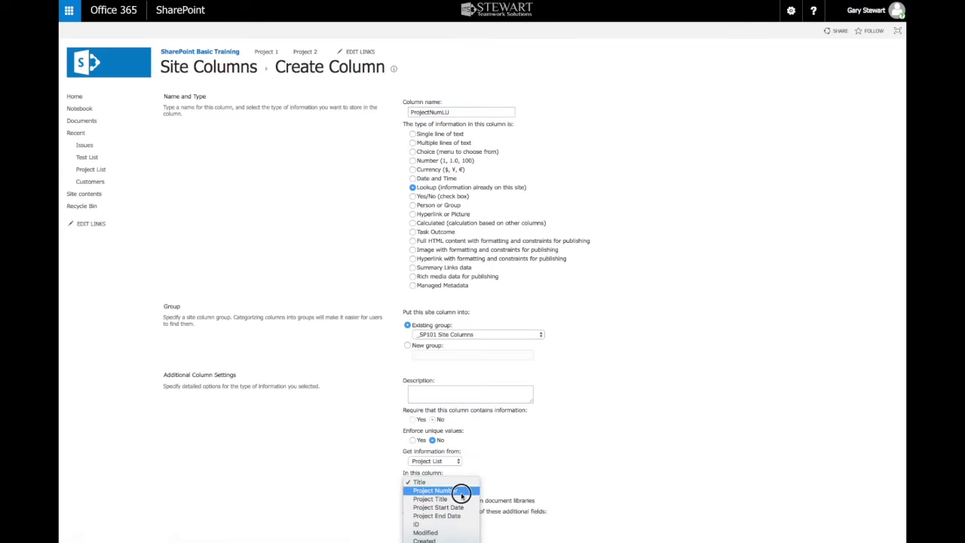
{"action": "scroll", "coordinate": [616, 441], "scroll_direction": "down", "scroll_amount": 2}
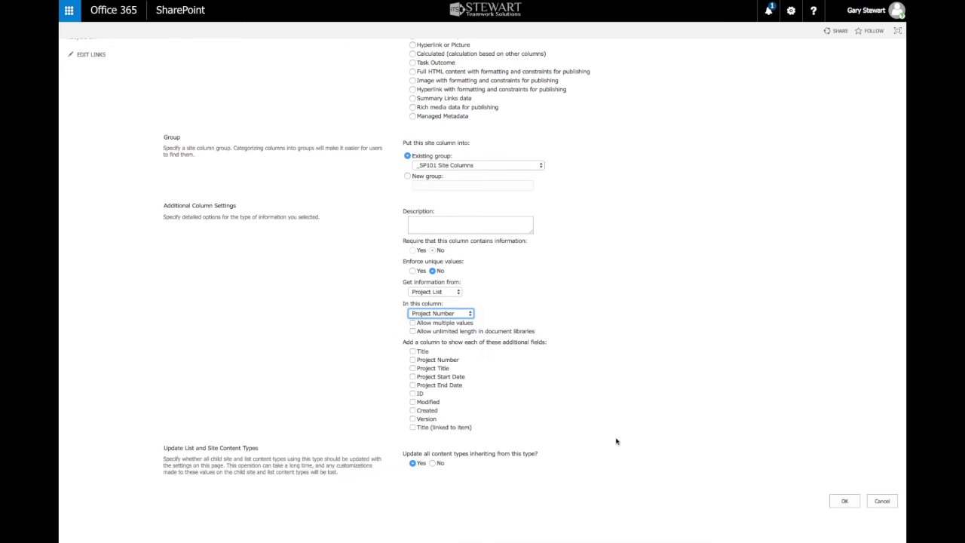
{"action": "left_click", "coordinate": [848, 503]}
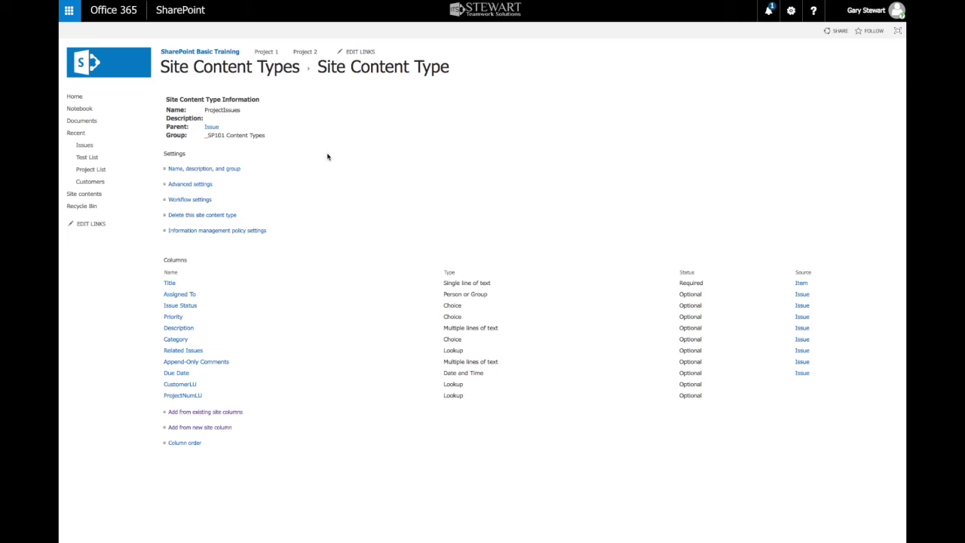
Add a custom list named "ProjectIssues" to the Project 1 site
{"action": "left_click", "coordinate": [268, 54]}
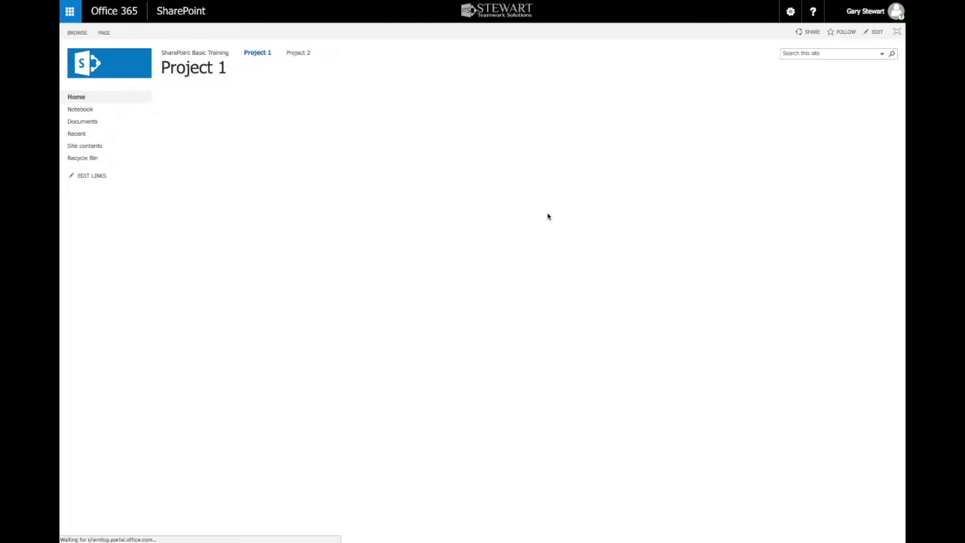
{"action": "left_click", "coordinate": [790, 11]}
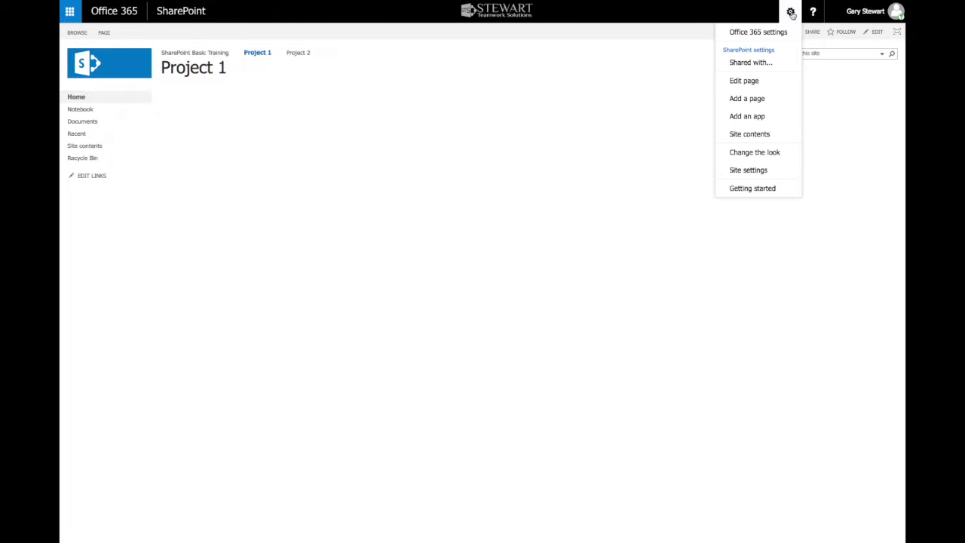
{"action": "left_click", "coordinate": [757, 118]}
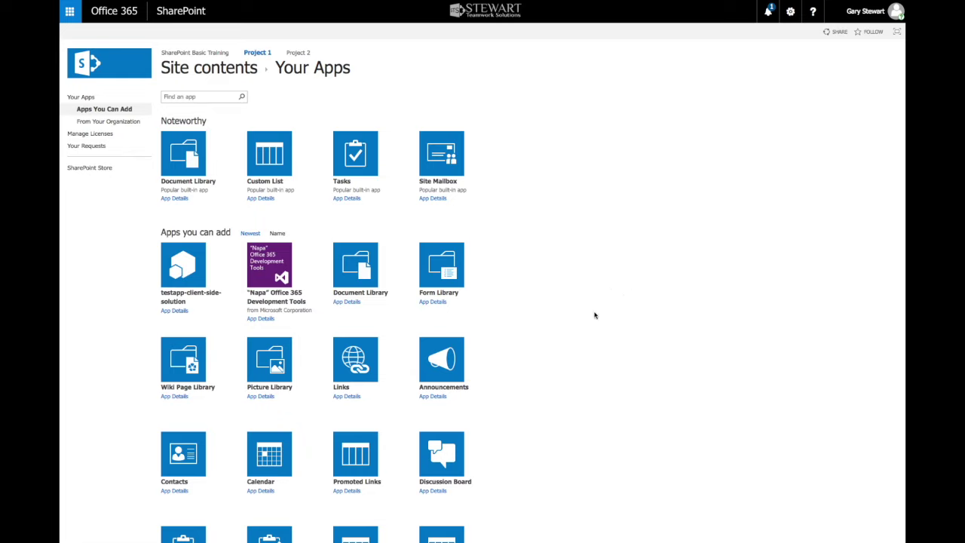
{"action": "scroll", "coordinate": [548, 362], "scroll_direction": "down", "scroll_amount": 2}
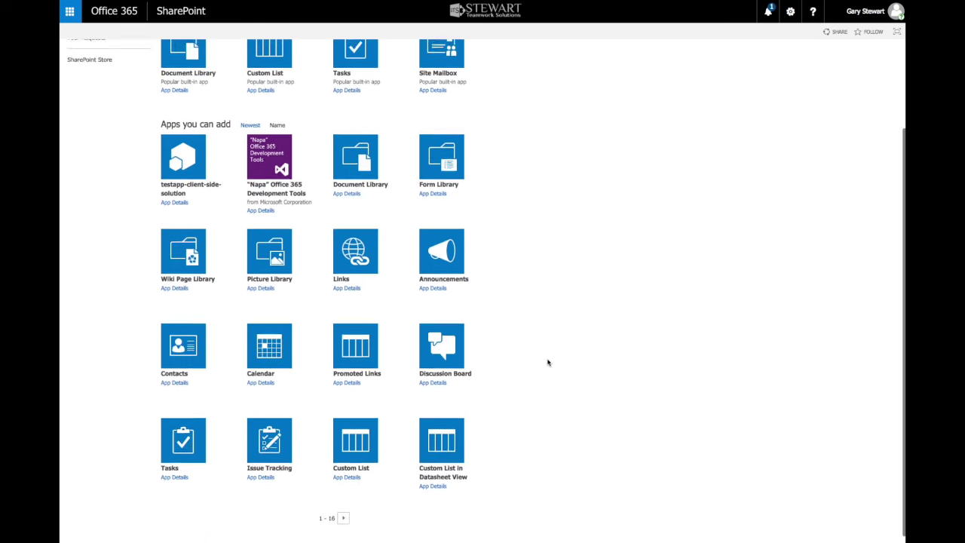
{"action": "scroll", "coordinate": [548, 363], "scroll_direction": "up", "scroll_amount": 2}
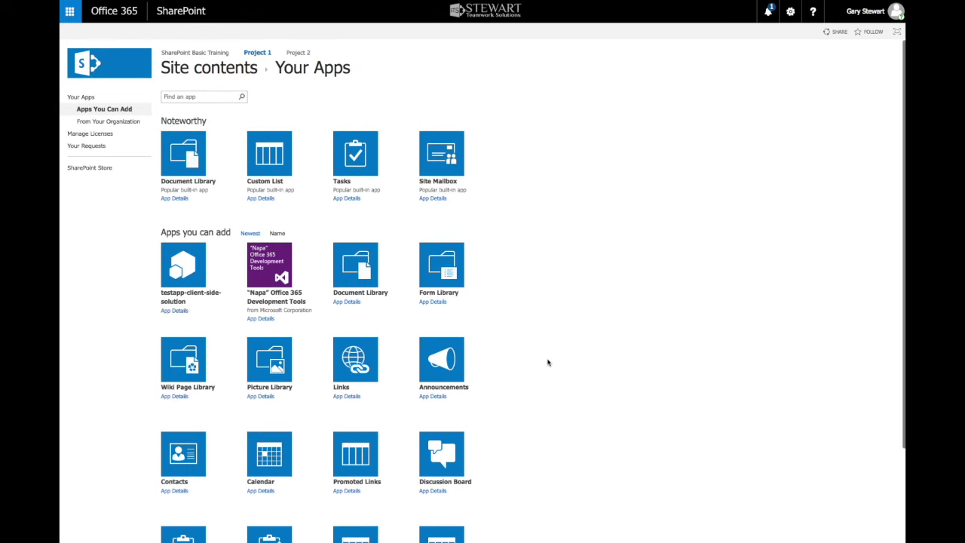
{"action": "left_click", "coordinate": [269, 174]}
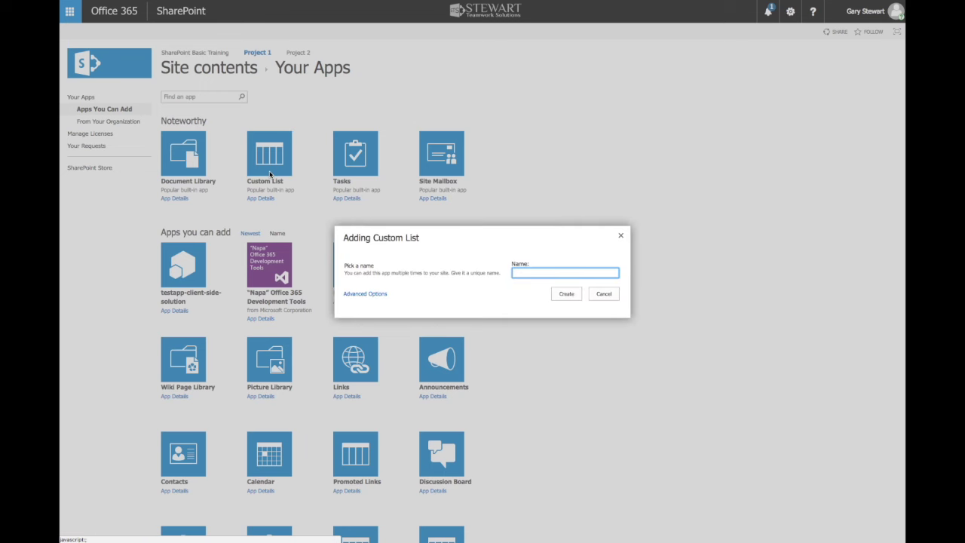
{"action": "type", "text": "oje"}
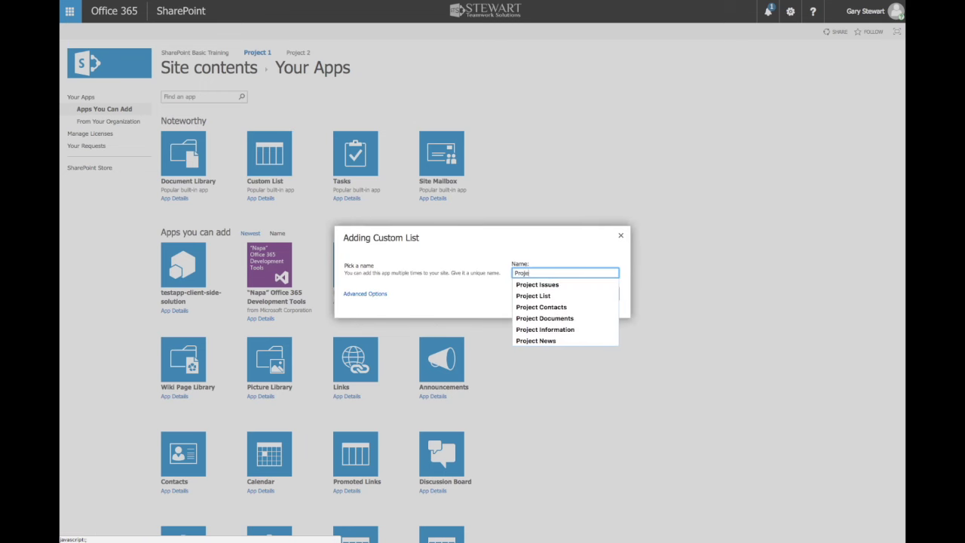
{"action": "type", "text": "ct1"}
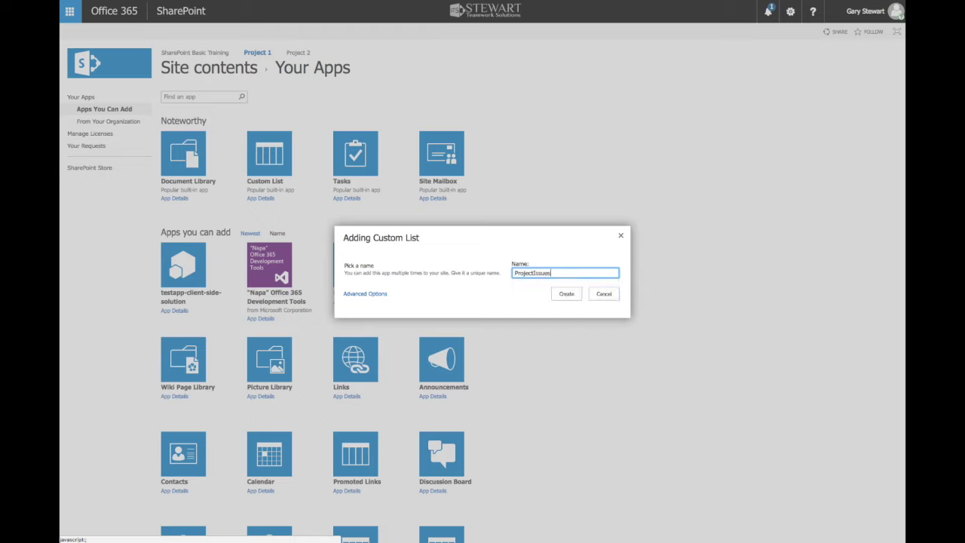
{"action": "left_click", "coordinate": [570, 295]}
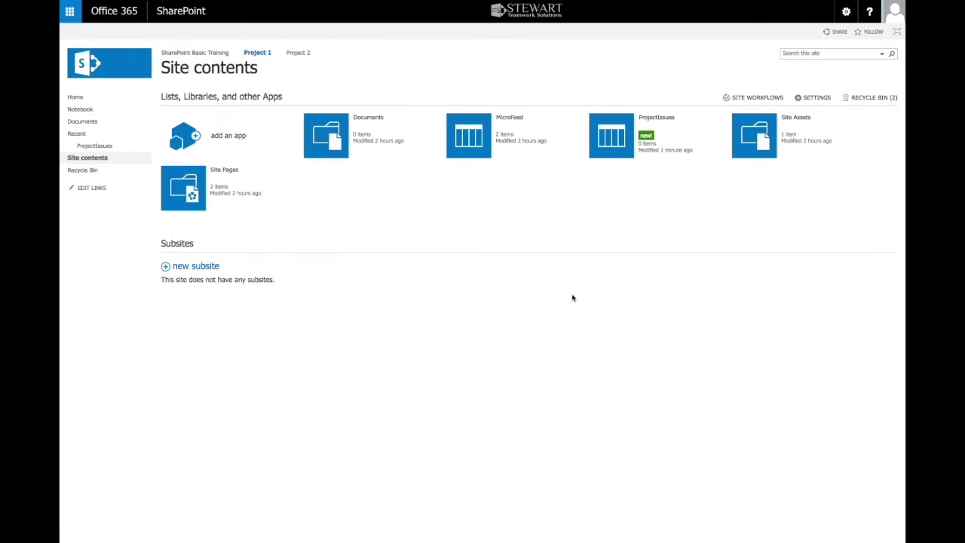
Allow management of content types in the advanced settings of the ProjectIssues list
{"action": "mouse_move", "coordinate": [663, 128]}
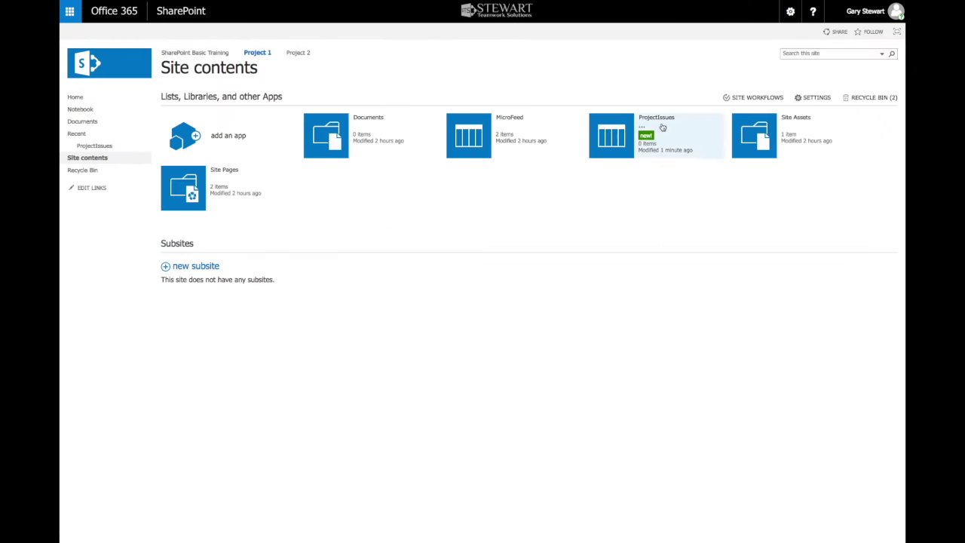
{"action": "left_click", "coordinate": [645, 128]}
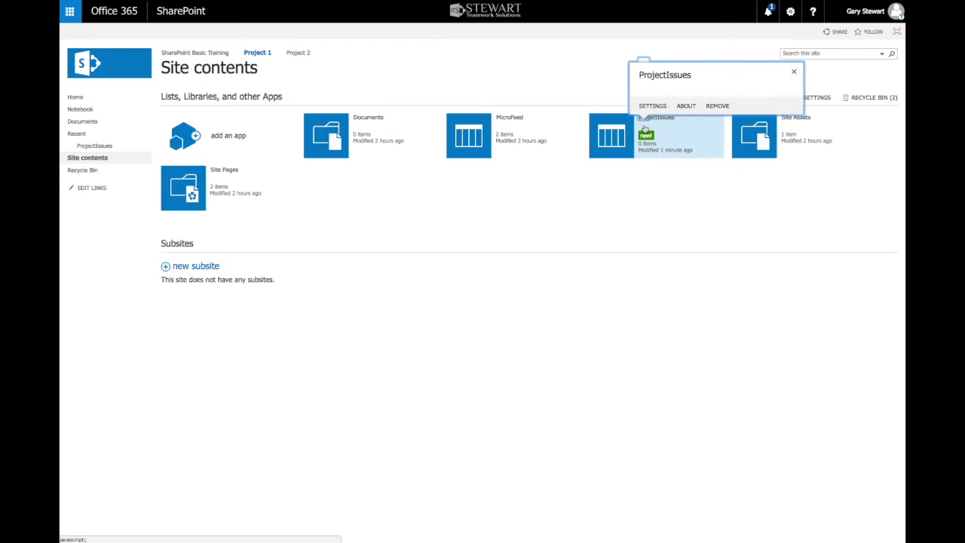
{"action": "left_click", "coordinate": [653, 106]}
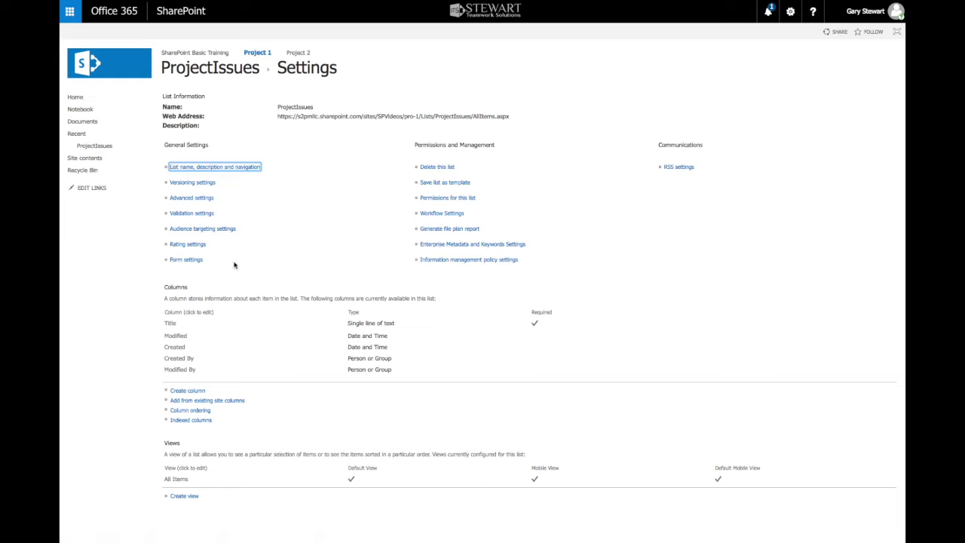
{"action": "left_click", "coordinate": [191, 198]}
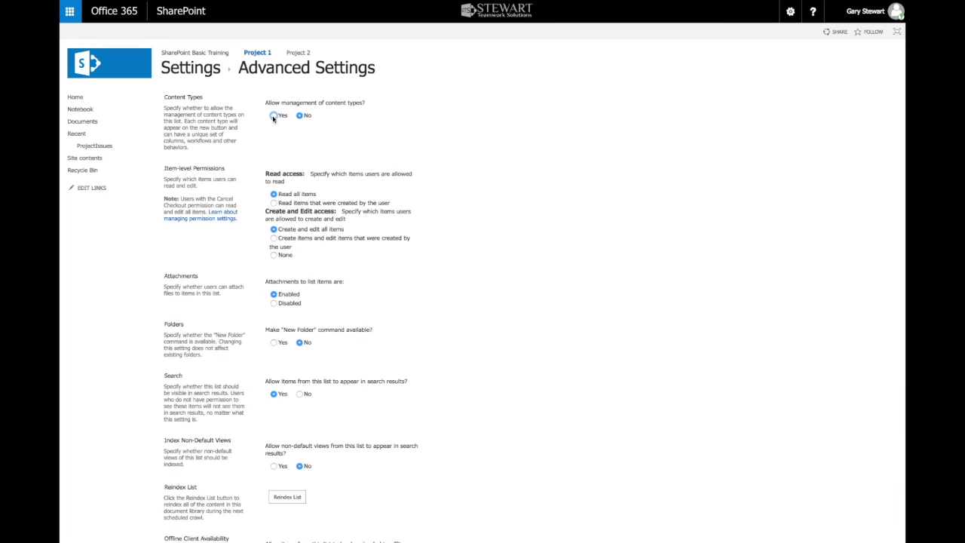
{"action": "left_click", "coordinate": [274, 116]}
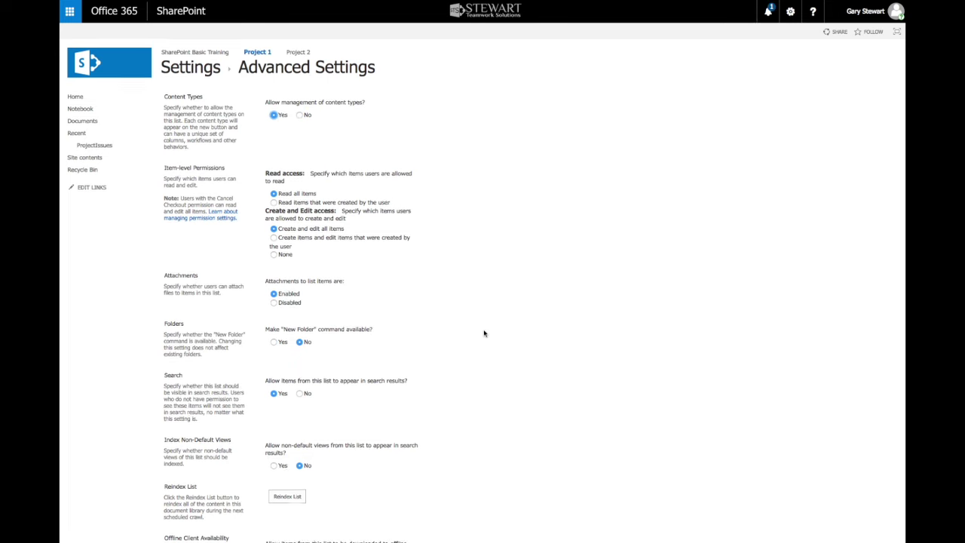
{"action": "scroll", "coordinate": [485, 332], "scroll_direction": "down", "scroll_amount": 5}
{"action": "left_click", "coordinate": [377, 503]}
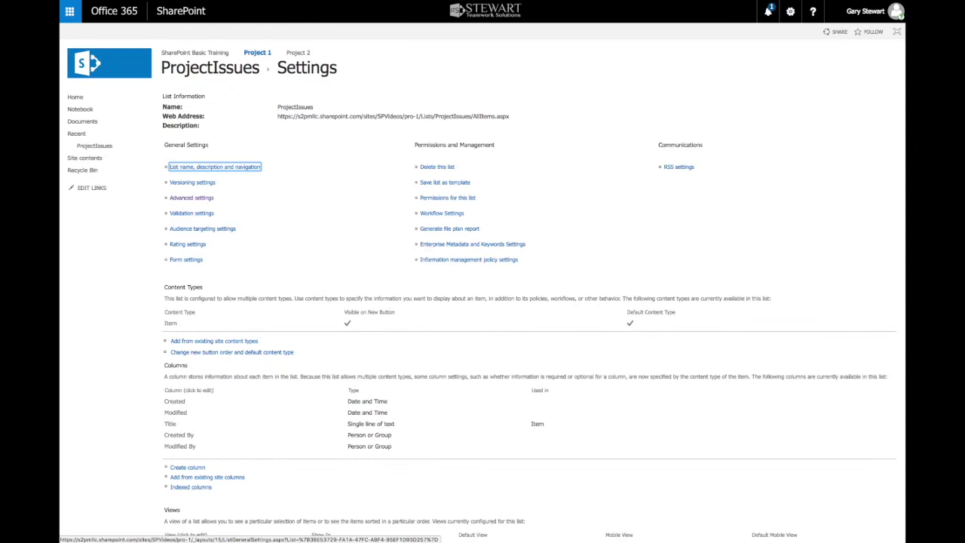
Add the ProjectIssues content type from the _SP101 Content Types group to the list
{"action": "left_click", "coordinate": [211, 342]}
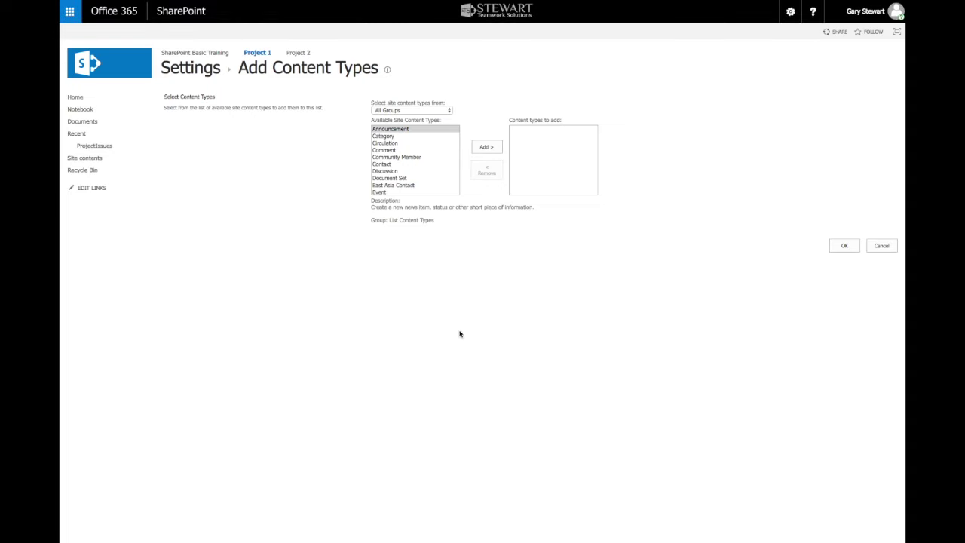
{"action": "left_click", "coordinate": [424, 114]}
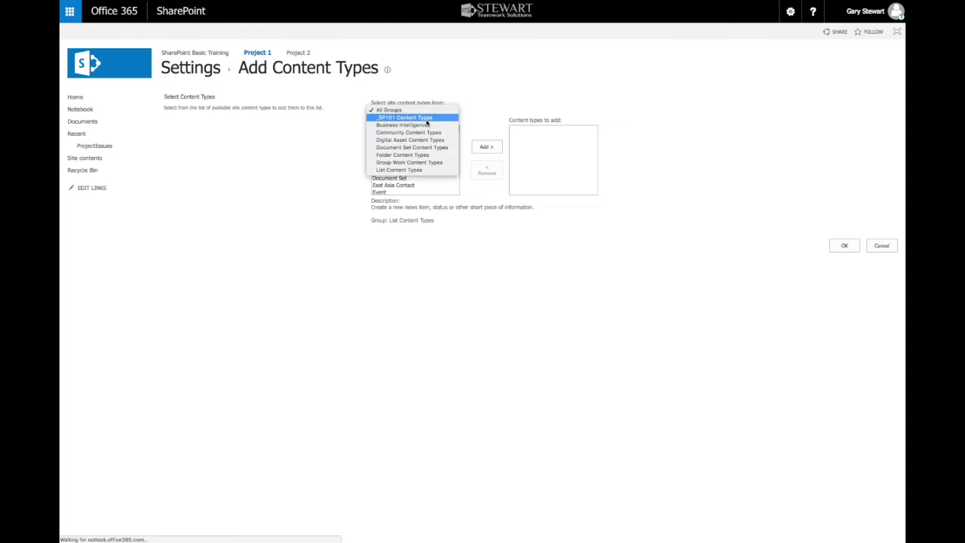
{"action": "left_click", "coordinate": [421, 118]}
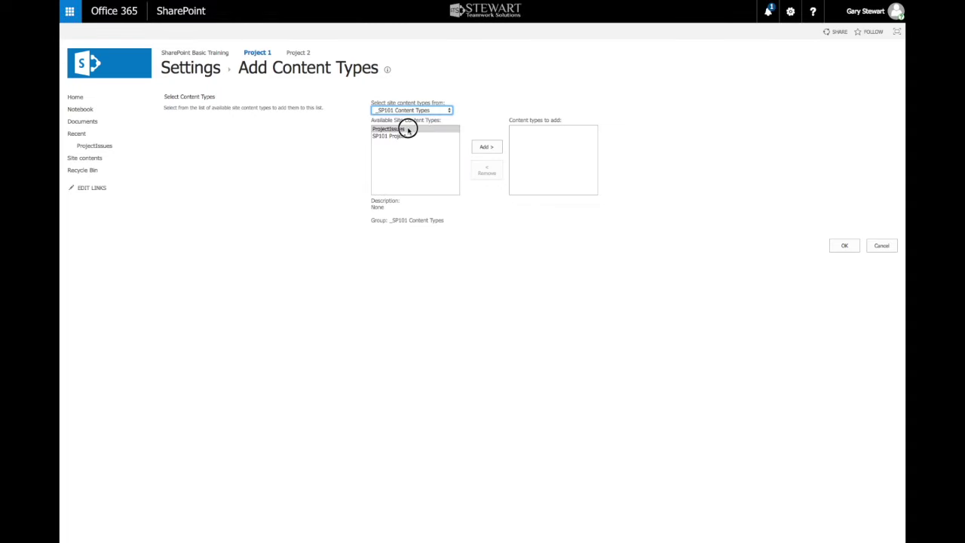
{"action": "left_click", "coordinate": [407, 129]}
{"action": "left_click", "coordinate": [486, 147]}
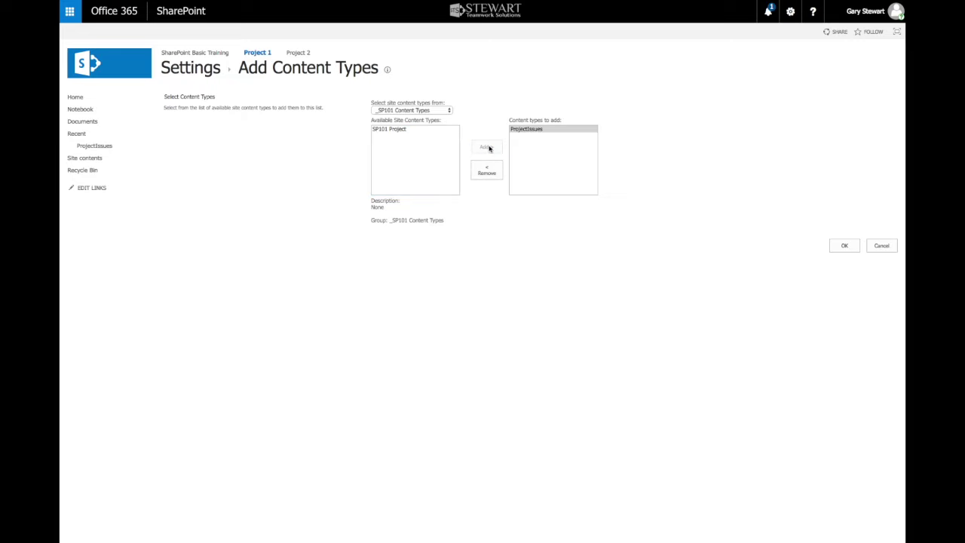
{"action": "left_click", "coordinate": [845, 246]}
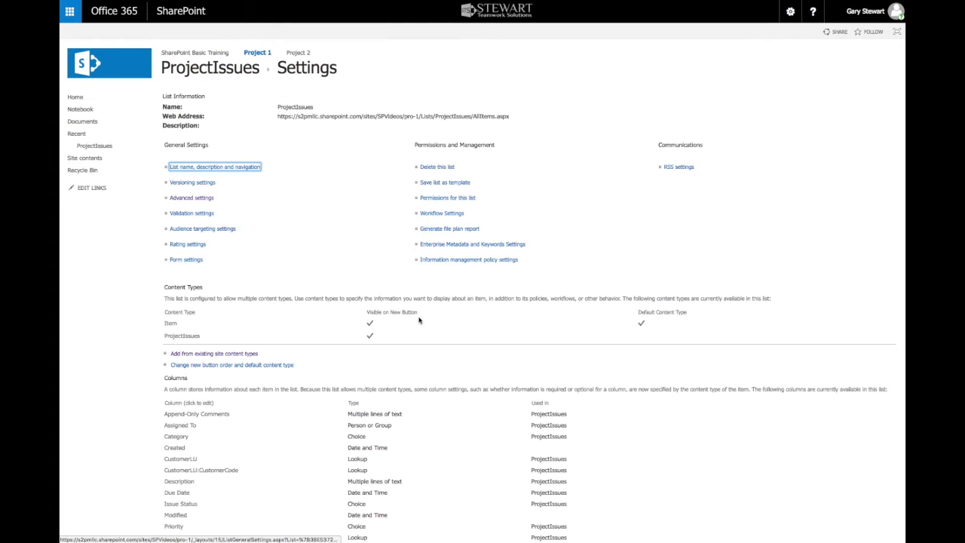
Delete the default Item content type from the ProjectIssues list
{"action": "scroll", "coordinate": [359, 223], "scroll_direction": "down", "scroll_amount": 3}
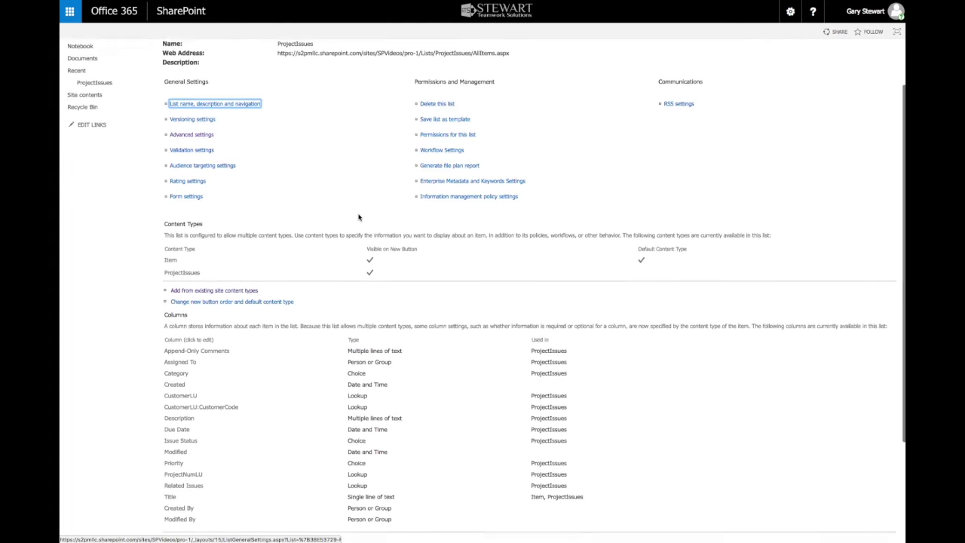
{"action": "scroll", "coordinate": [359, 217], "scroll_direction": "down", "scroll_amount": 1}
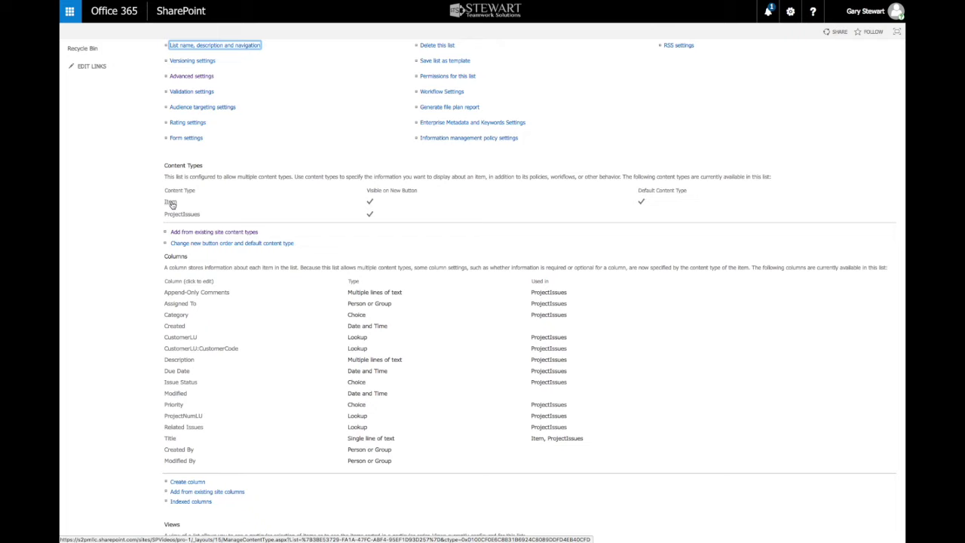
{"action": "left_click", "coordinate": [171, 202]}
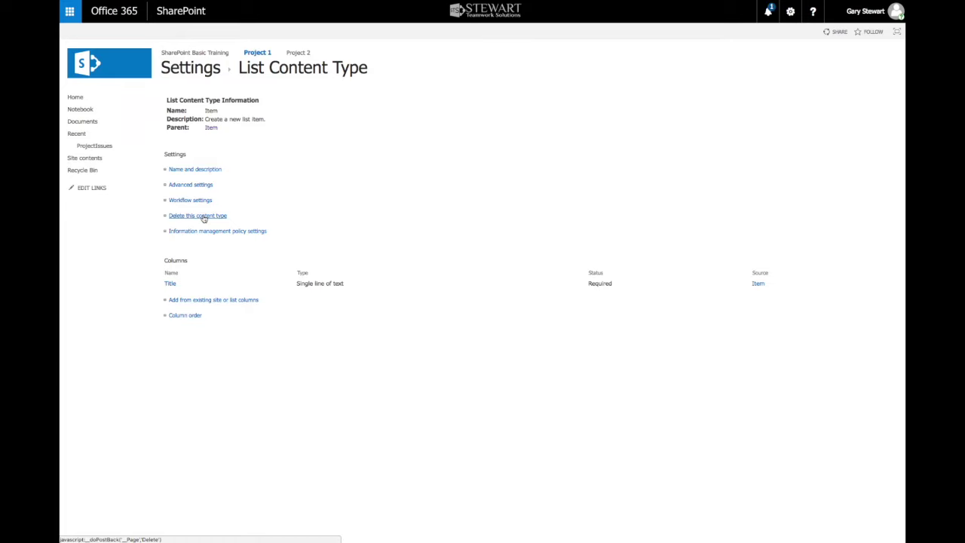
{"action": "left_click", "coordinate": [203, 218]}
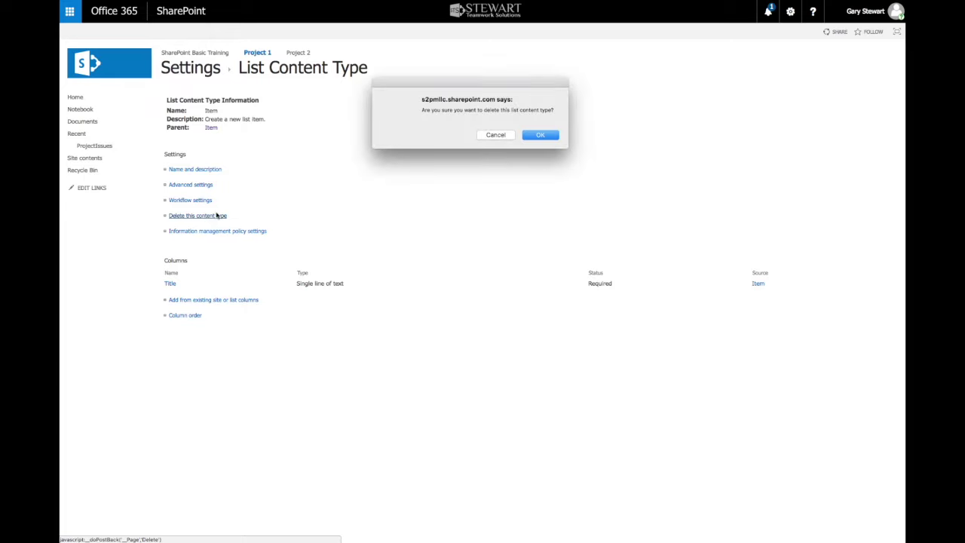
{"action": "left_click", "coordinate": [541, 136]}
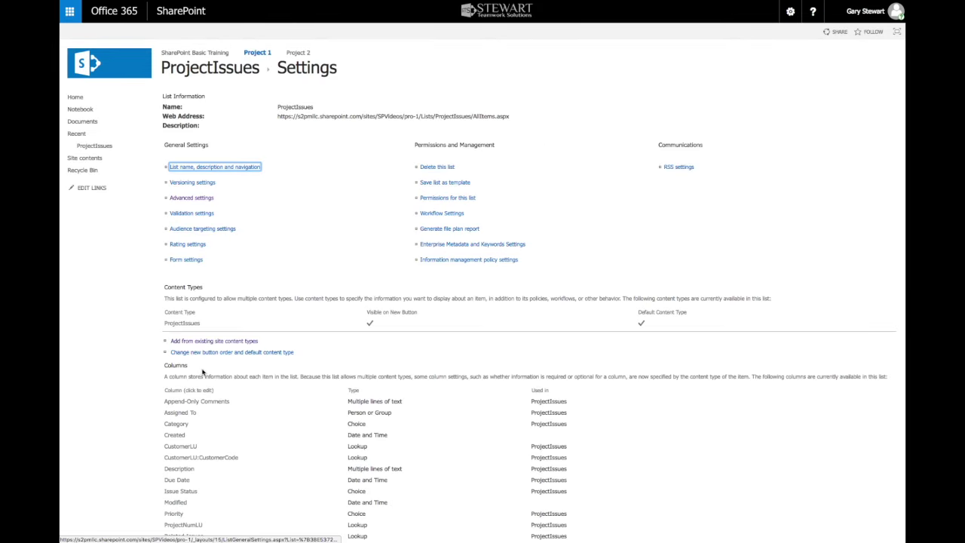
Edit the list's All Items view to display the Assigned To, Category, CustomerLU, Description and Due Date columns
{"action": "scroll", "coordinate": [204, 371], "scroll_direction": "down", "scroll_amount": 2}
{"action": "scroll", "coordinate": [204, 372], "scroll_direction": "down", "scroll_amount": 1}
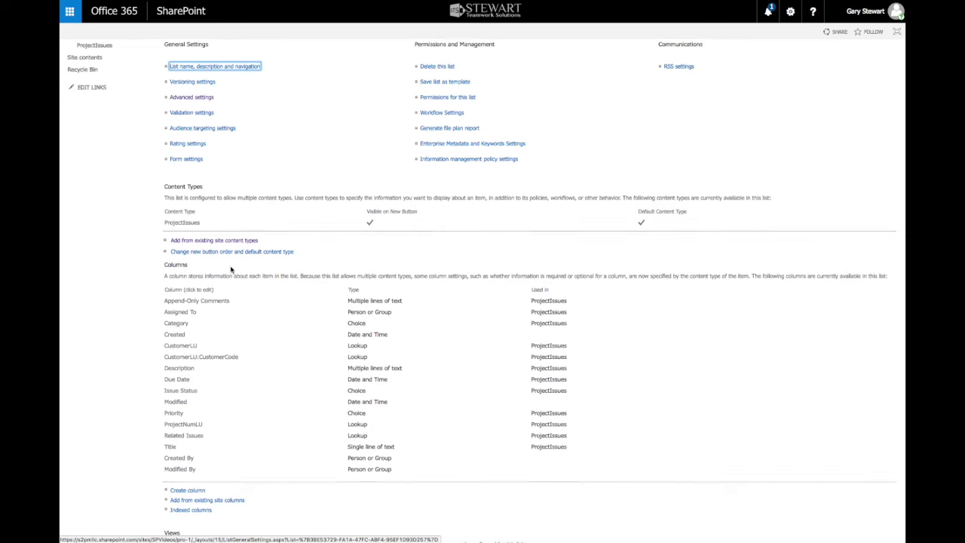
{"action": "scroll", "coordinate": [231, 269], "scroll_direction": "down", "scroll_amount": 2}
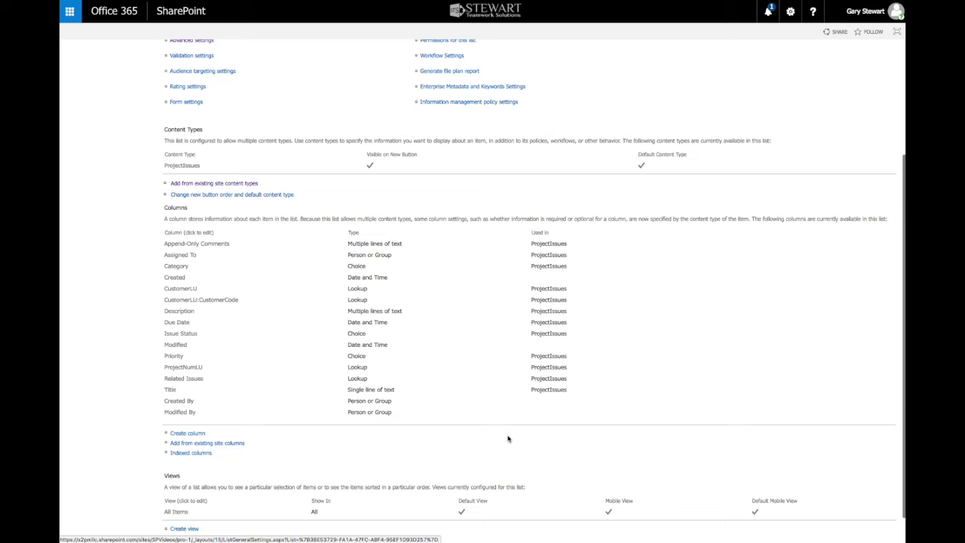
{"action": "scroll", "coordinate": [509, 439], "scroll_direction": "down", "scroll_amount": 1}
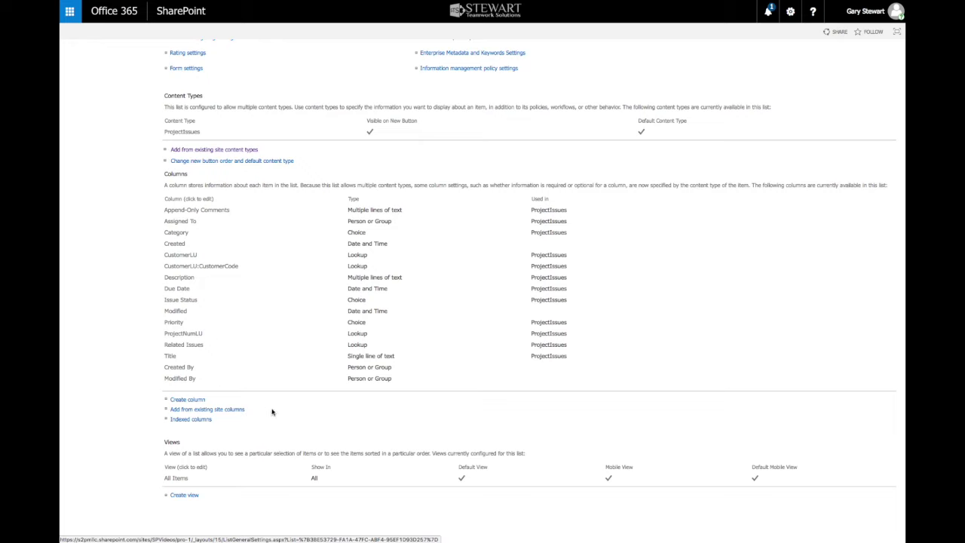
{"action": "left_click", "coordinate": [175, 479]}
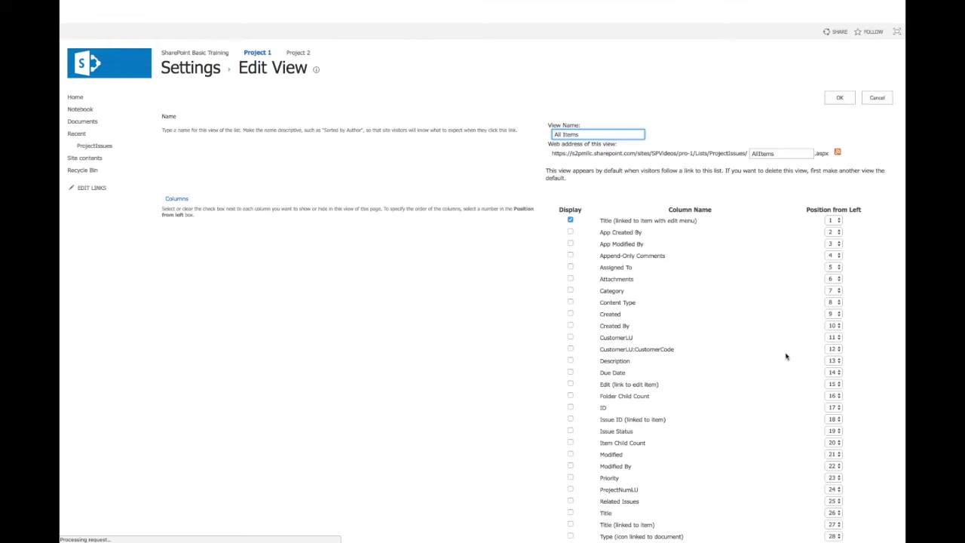
{"action": "scroll", "coordinate": [795, 353], "scroll_direction": "down", "scroll_amount": 3}
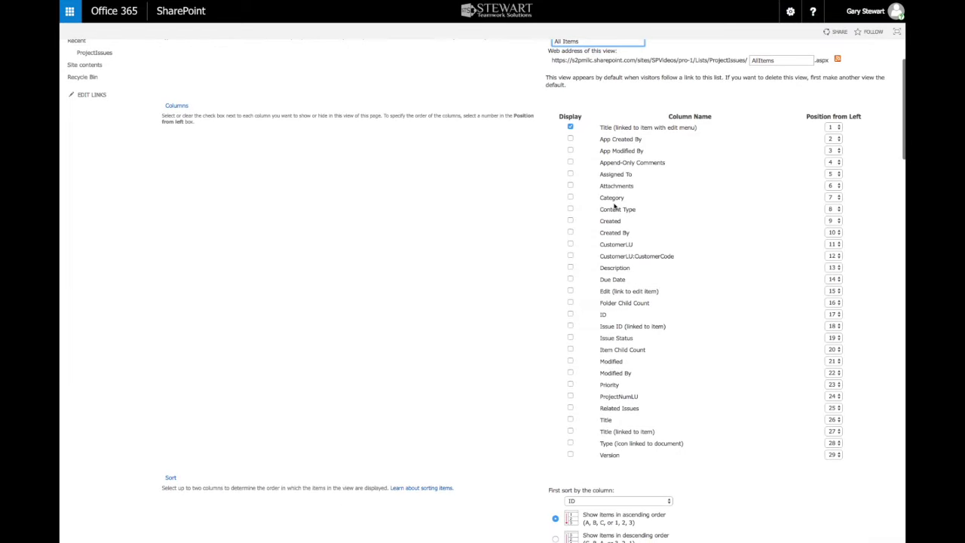
{"action": "left_click", "coordinate": [571, 174]}
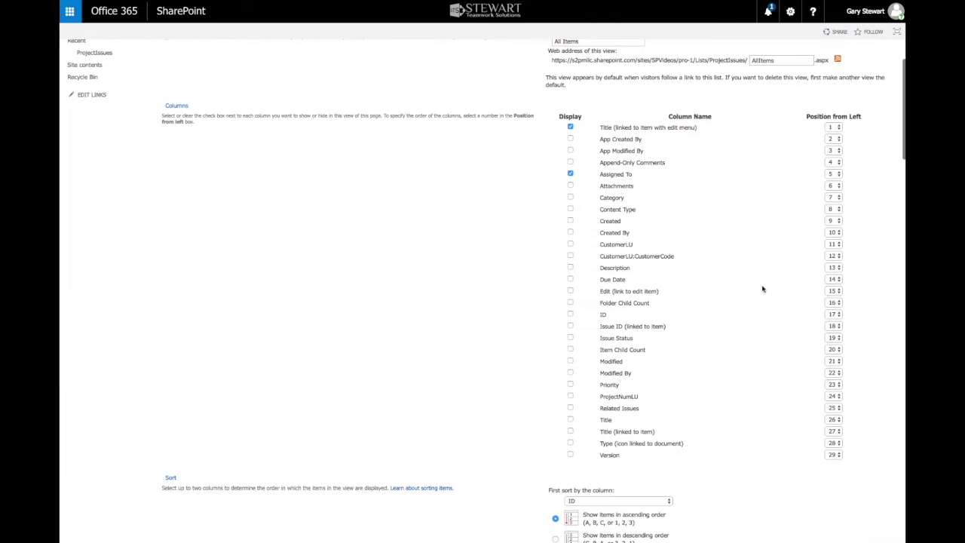
{"action": "left_click", "coordinate": [571, 197]}
{"action": "left_click", "coordinate": [570, 244]}
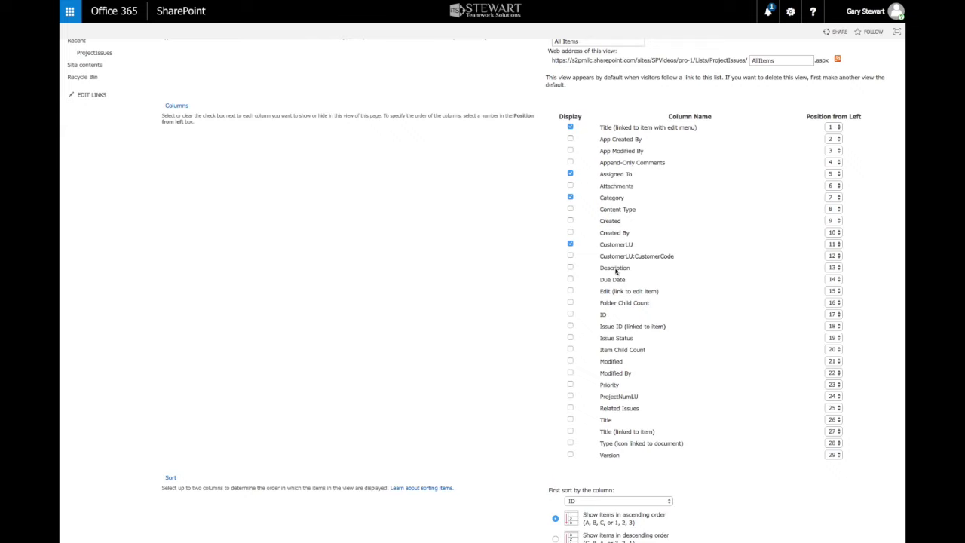
{"action": "left_click", "coordinate": [570, 279]}
Also display Issue Status, Priority and ProjectNumLU in the All Items view, and save the view
{"action": "scroll", "coordinate": [588, 301], "scroll_direction": "down", "scroll_amount": 2}
{"action": "left_click", "coordinate": [571, 234]}
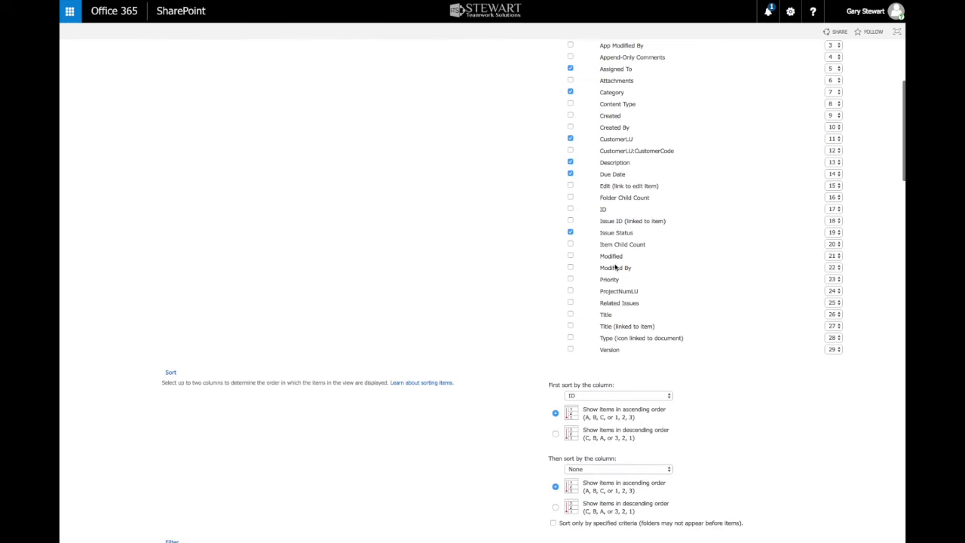
{"action": "left_click", "coordinate": [570, 279]}
{"action": "left_click", "coordinate": [570, 326]}
{"action": "scroll", "coordinate": [571, 314], "scroll_direction": "up", "scroll_amount": 3}
{"action": "left_click", "coordinate": [840, 98]}
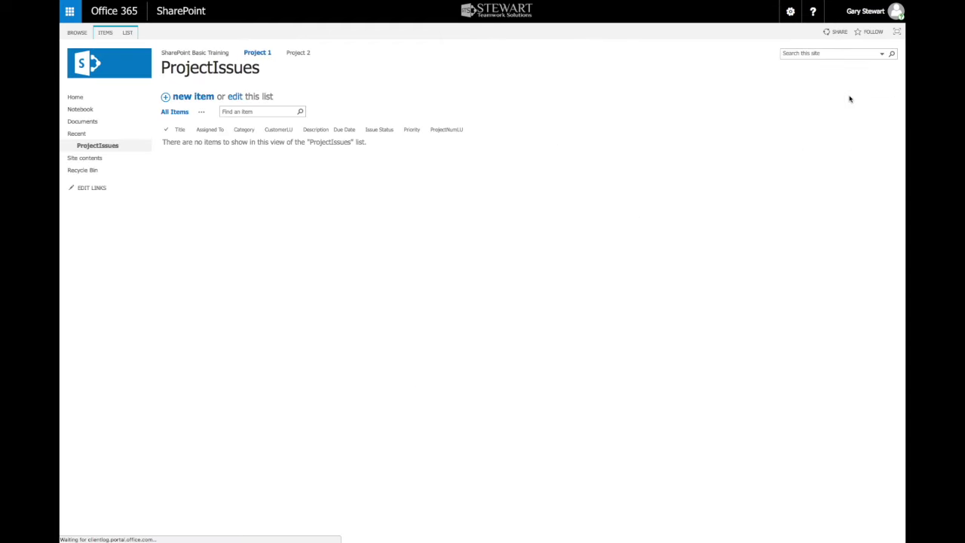
Create a list item titled "Issue 1", go through its CustomerLU and ProjectNumLU lookup choices, and save the item
{"action": "left_click", "coordinate": [195, 98]}
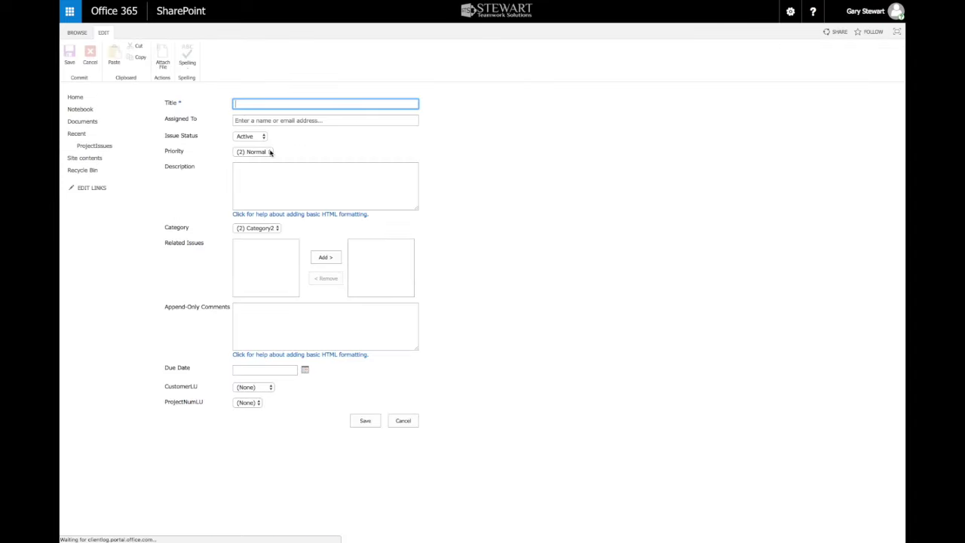
{"action": "type", "text": "Issue 1"}
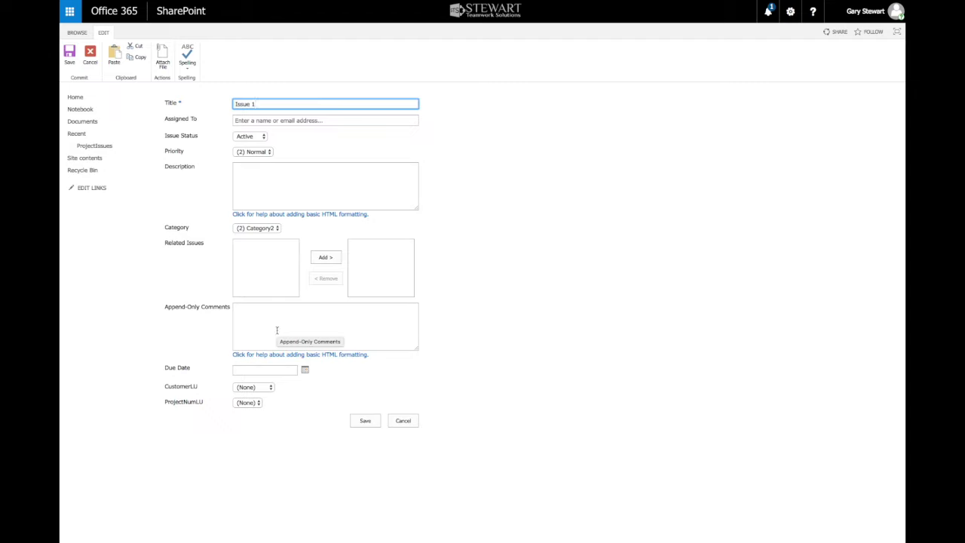
{"action": "left_click", "coordinate": [273, 390]}
{"action": "left_click", "coordinate": [260, 395]}
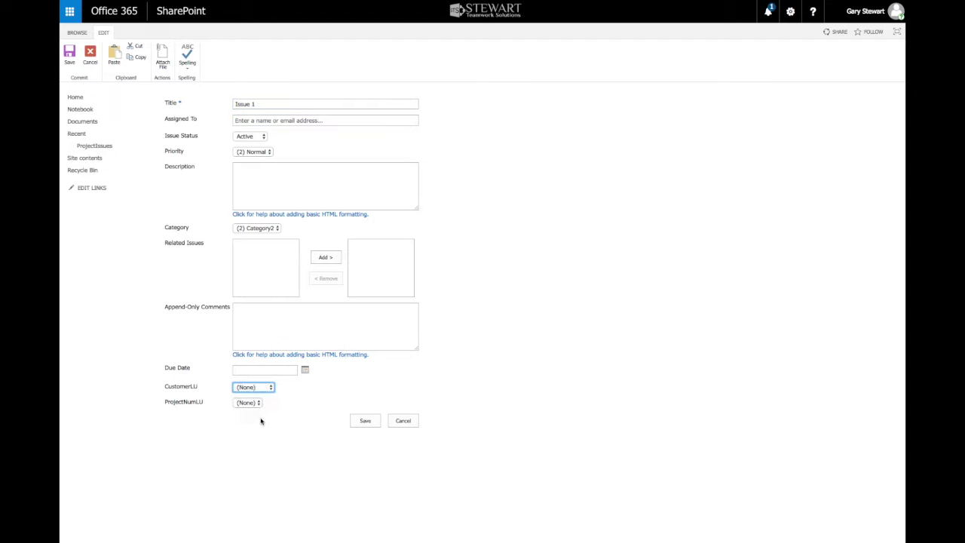
{"action": "left_click", "coordinate": [259, 403]}
{"action": "left_click", "coordinate": [257, 412]}
{"action": "left_click", "coordinate": [363, 420]}
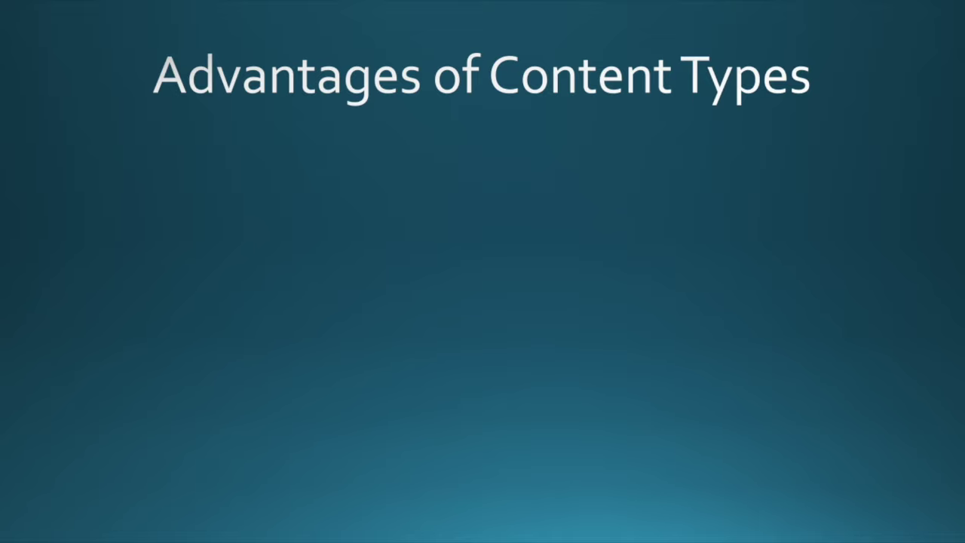
{"action": "key", "text": "Right"}
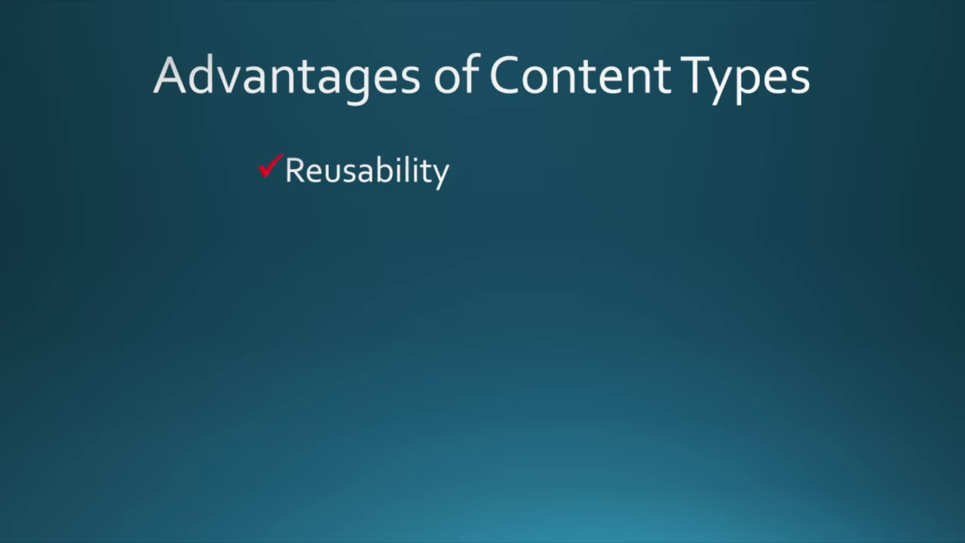